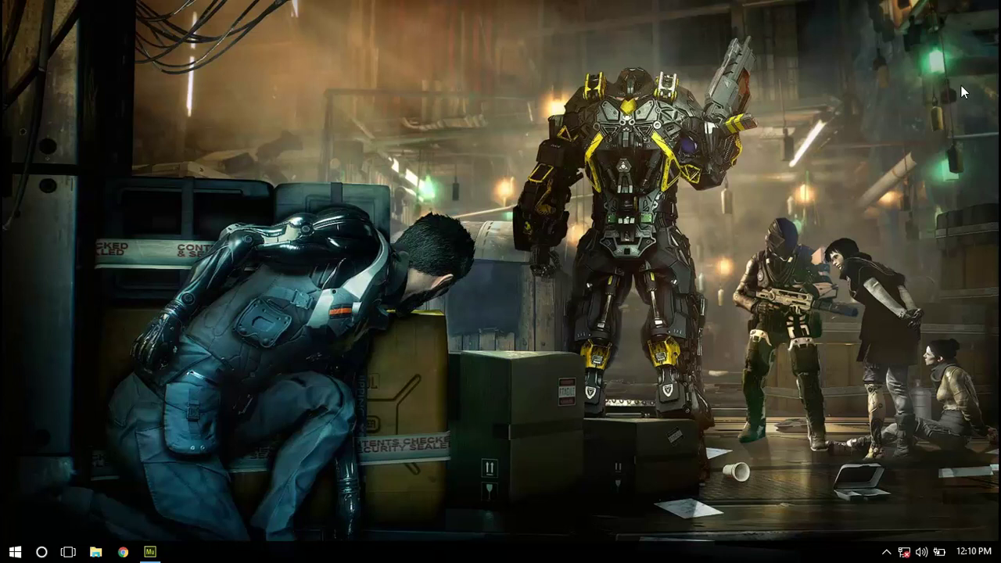
- Create a new fluid-width site with the maximum page width changed from 960 to 1366
{"action": "left_click", "coordinate": [150, 551]}
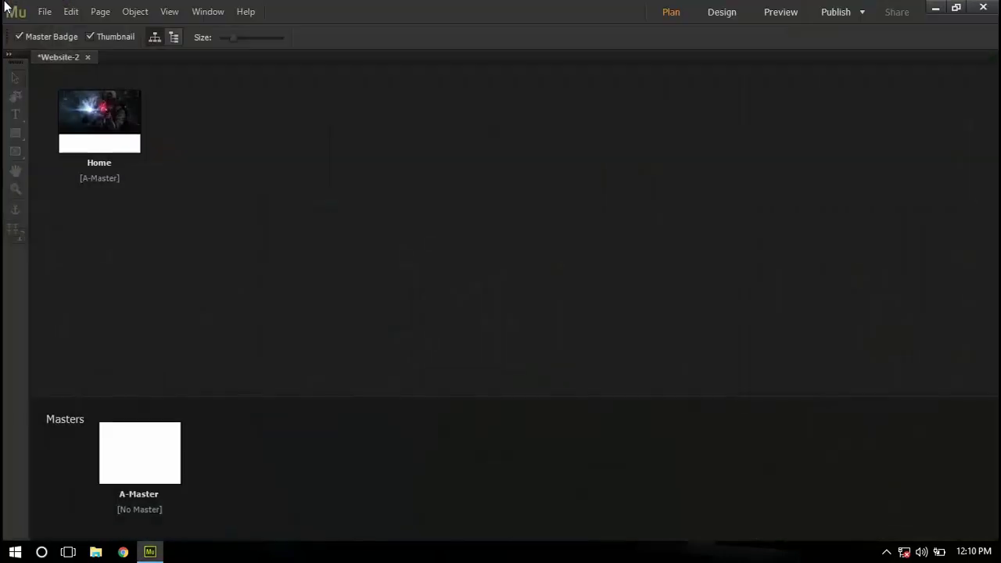
{"action": "left_click", "coordinate": [44, 12]}
{"action": "left_click", "coordinate": [77, 28]}
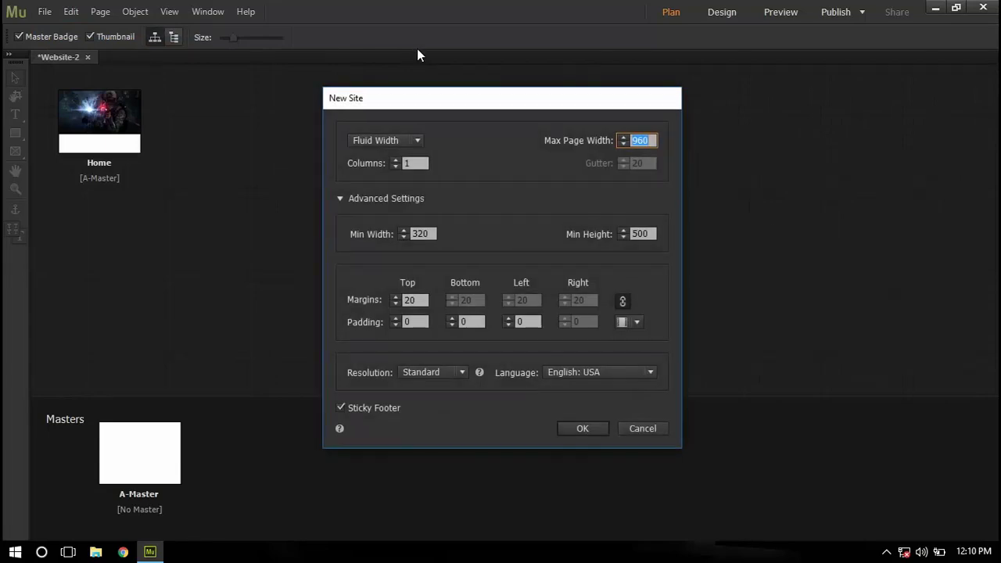
{"action": "left_click", "coordinate": [652, 142]}
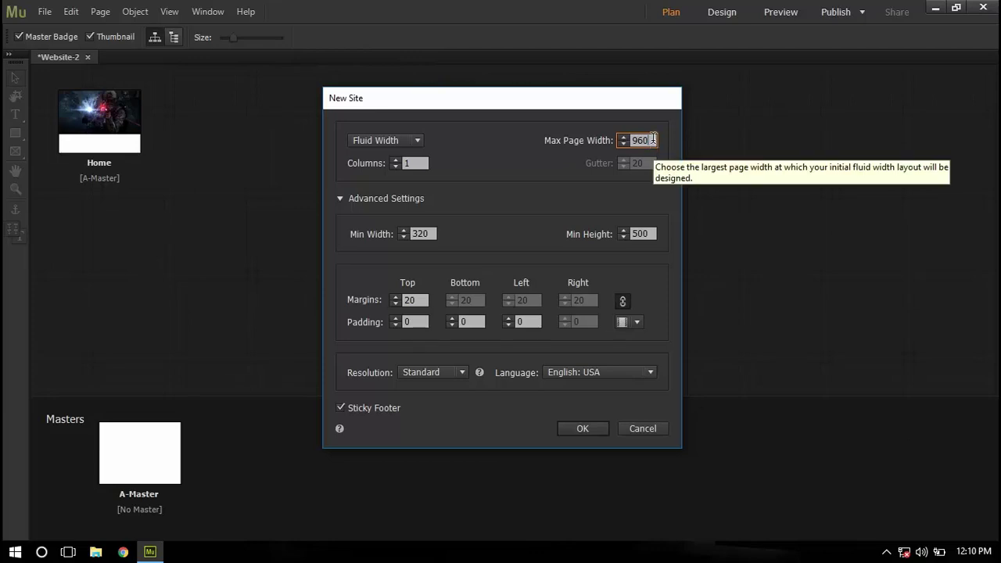
{"action": "left_click_drag", "start_coordinate": [652, 142], "coordinate": [630, 141]}
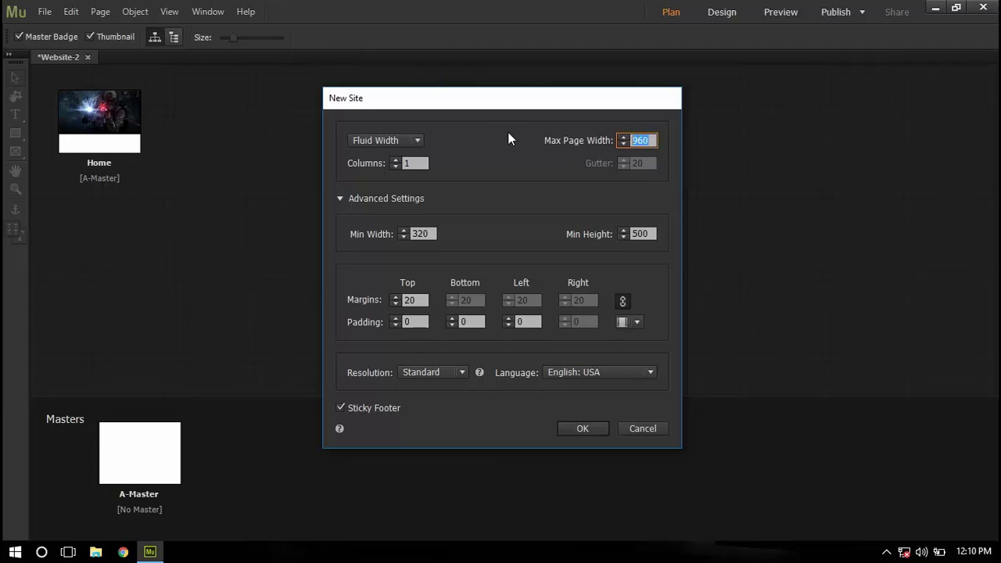
{"action": "type", "text": "1366"}
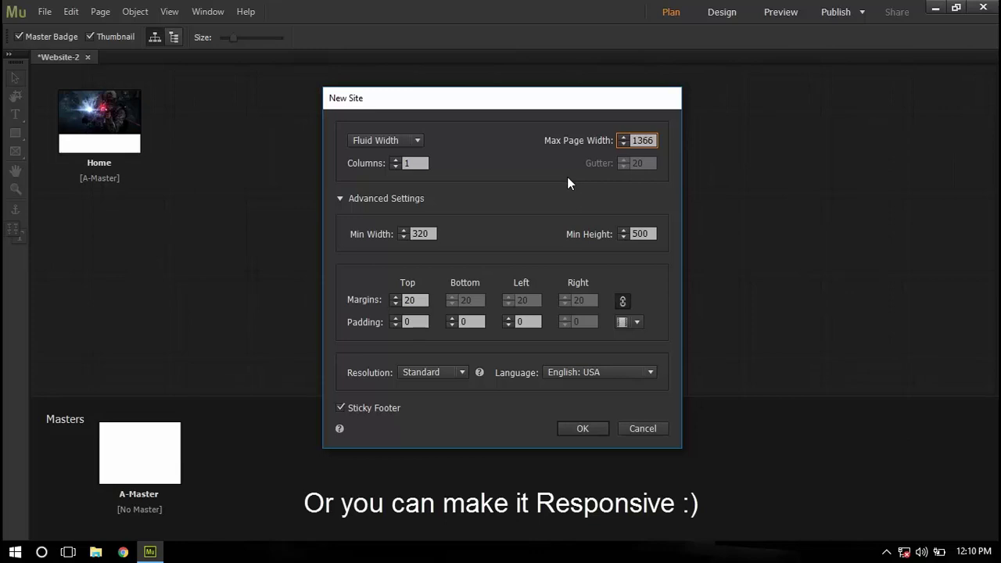
{"action": "left_click", "coordinate": [566, 176]}
- Confirm Website-3, open its Home page, close Website-2 without saving, zoom out and widen the panels
{"action": "left_click", "coordinate": [588, 431]}
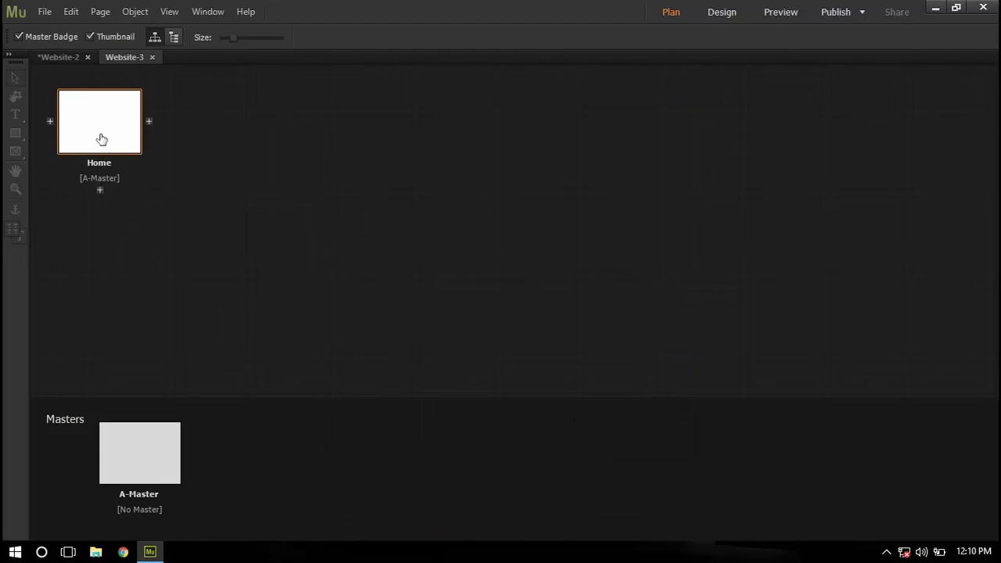
{"action": "double_click", "coordinate": [99, 136]}
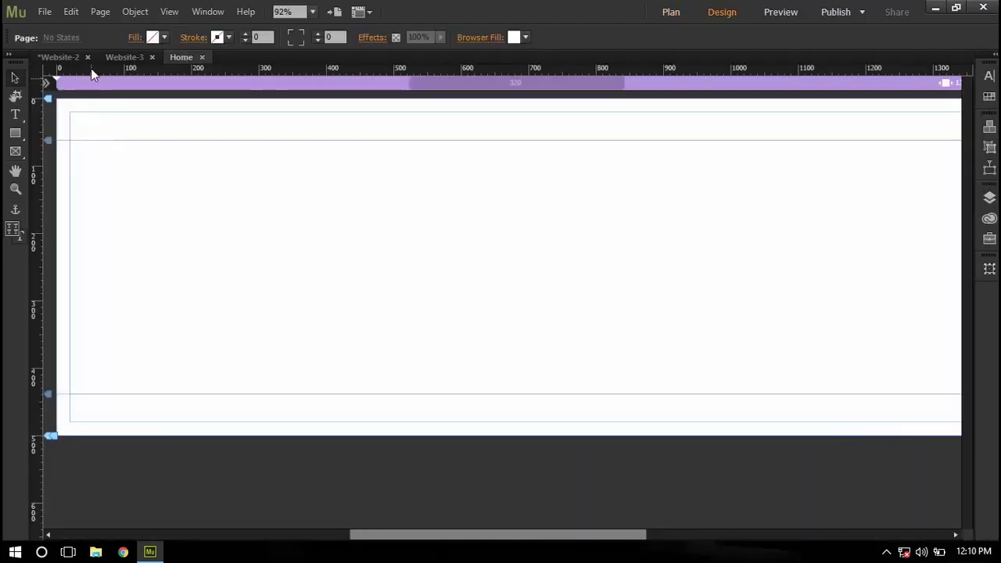
{"action": "left_click", "coordinate": [88, 57]}
{"action": "left_click", "coordinate": [545, 332]}
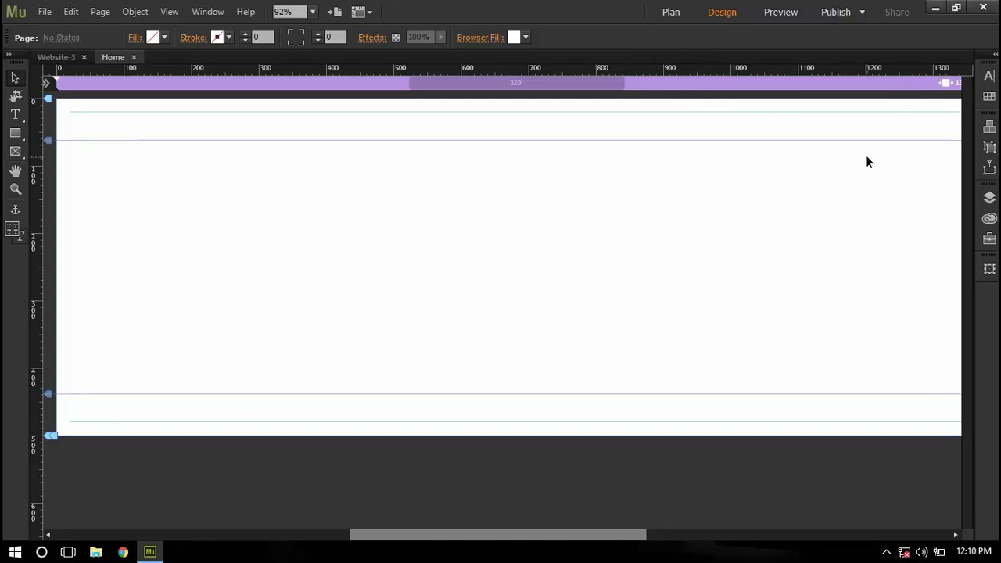
{"action": "key", "text": "ctrl+minus"}
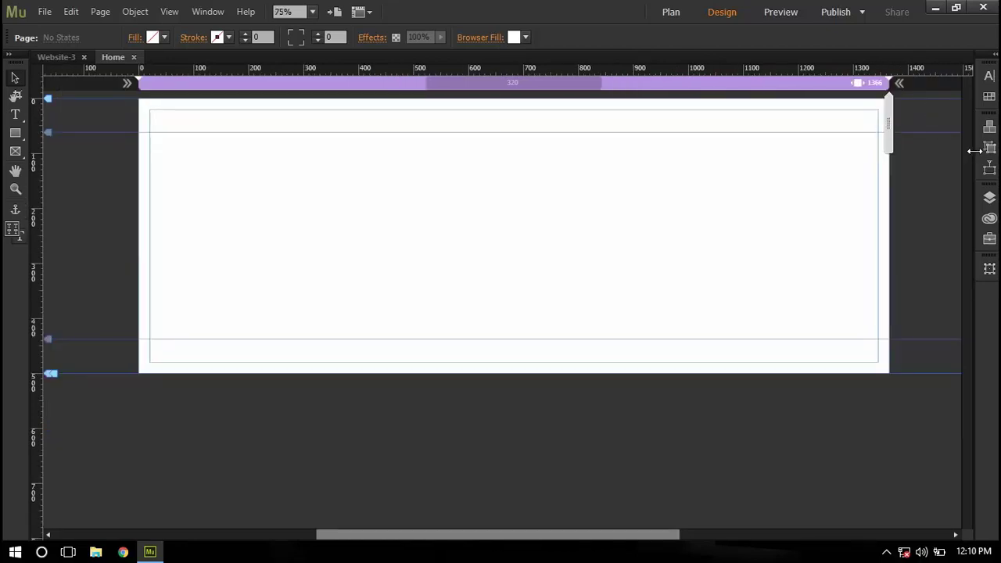
{"action": "left_click_drag", "start_coordinate": [974, 150], "coordinate": [901, 156]}
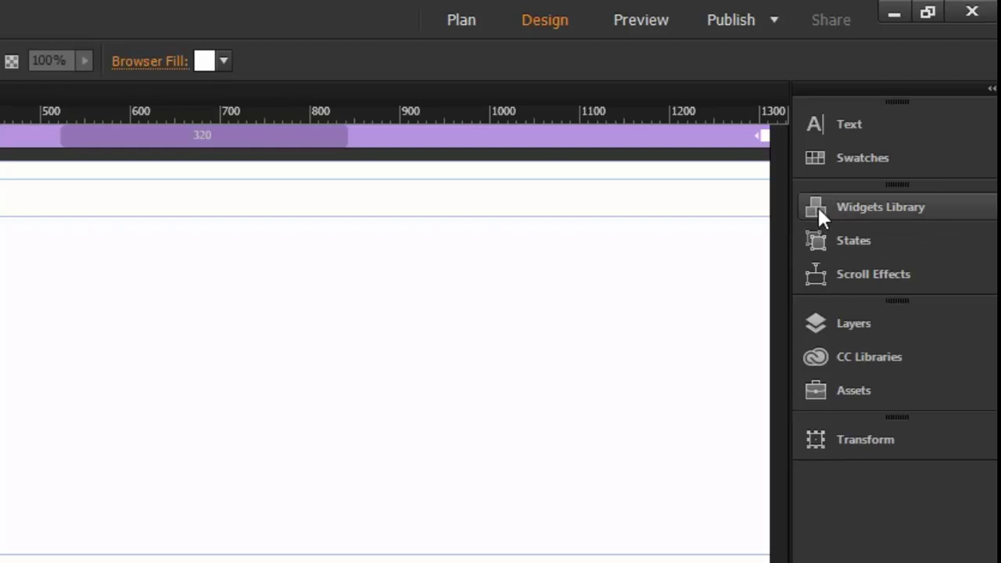
- Drag a Fullscreen slideshow from the Widgets Library's Slideshows group onto the Home page
{"action": "left_click_drag", "start_coordinate": [786, 251], "coordinate": [965, 242]}
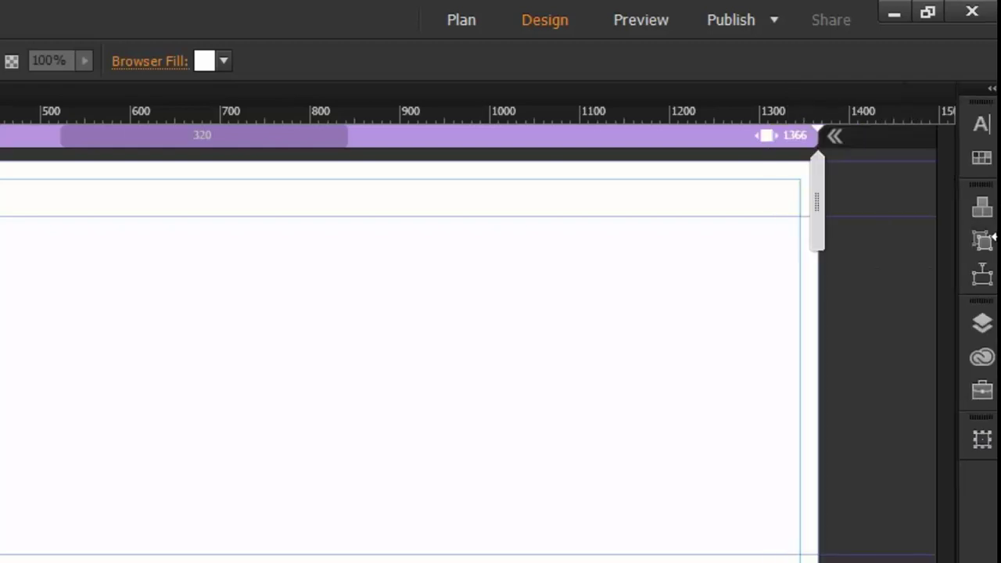
{"action": "left_click", "coordinate": [983, 211]}
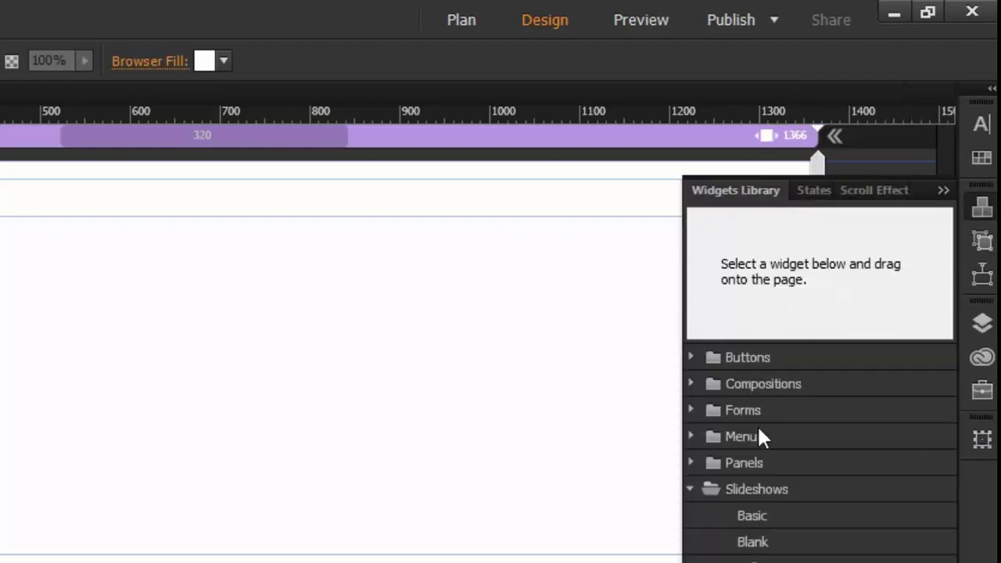
{"action": "left_click", "coordinate": [692, 486]}
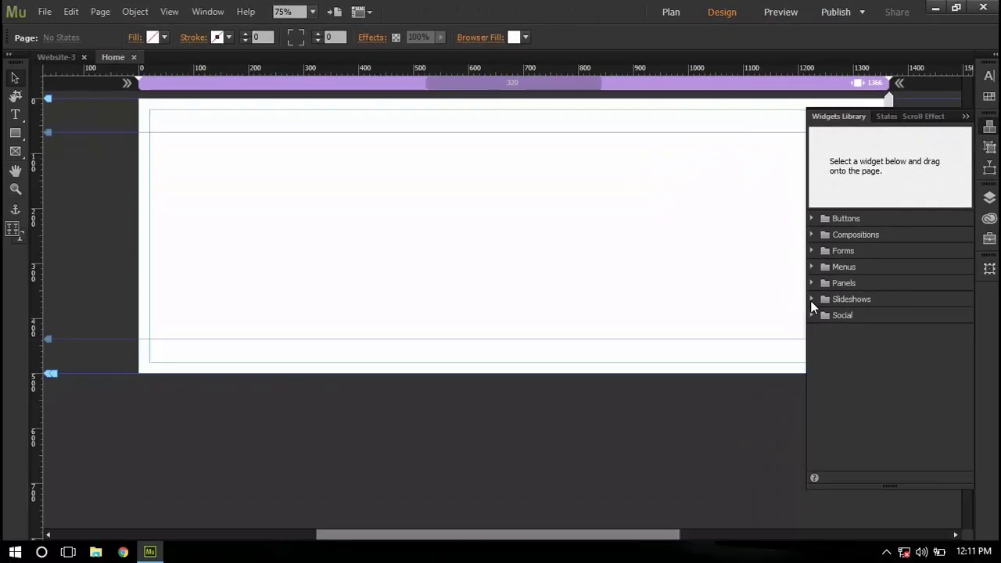
{"action": "left_click", "coordinate": [810, 299]}
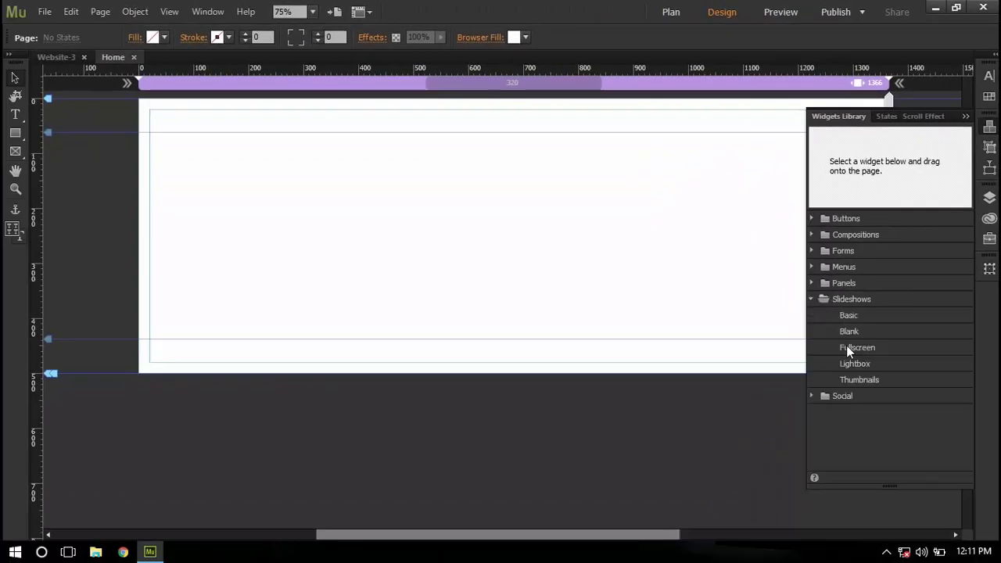
{"action": "left_click_drag", "start_coordinate": [847, 349], "coordinate": [393, 172]}
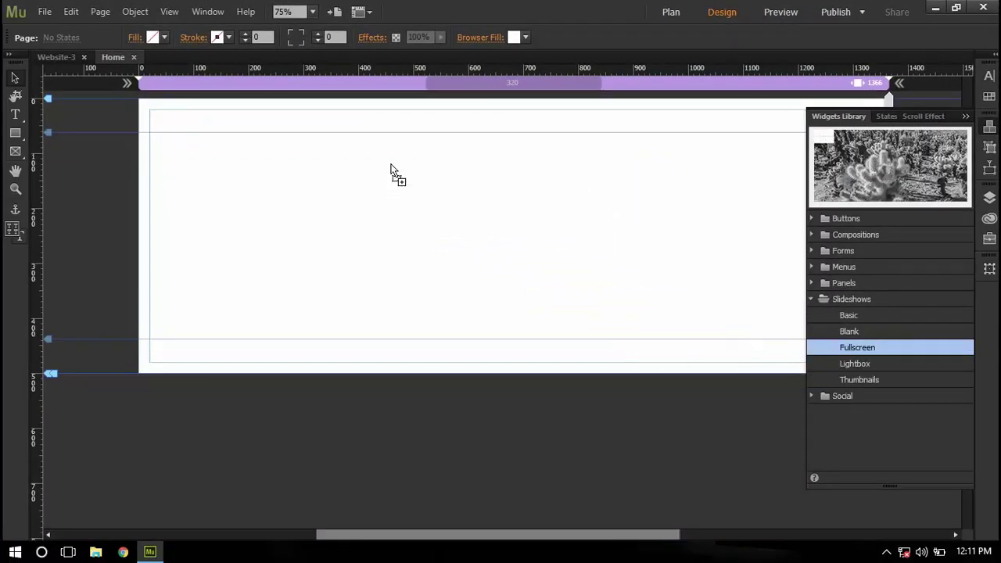
{"action": "mouse_move", "coordinate": [394, 172]}
{"action": "left_mouse_down"}
{"action": "mouse_move", "coordinate": [841, 152]}
{"action": "mouse_move", "coordinate": [770, 247]}
{"action": "left_mouse_up"}
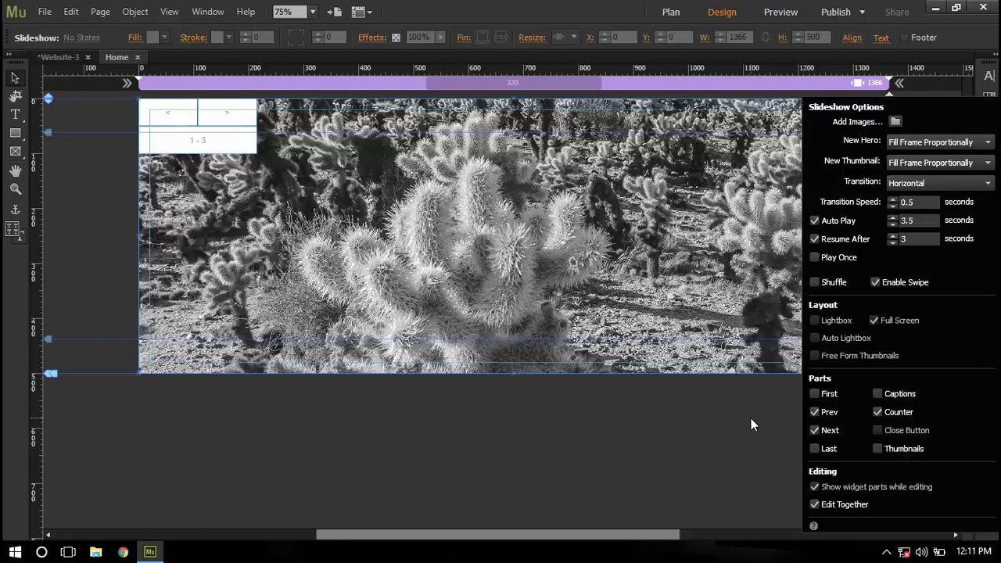
{"action": "left_click", "coordinate": [988, 129]}
{"action": "left_click", "coordinate": [989, 130]}
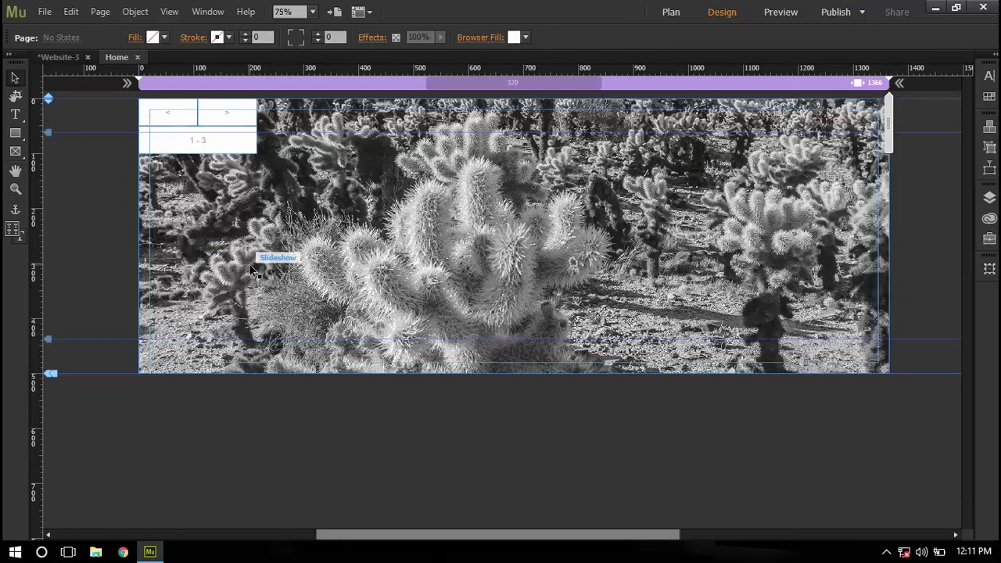
- Preview the Home page in the browser from the File menu
{"action": "left_click", "coordinate": [45, 11]}
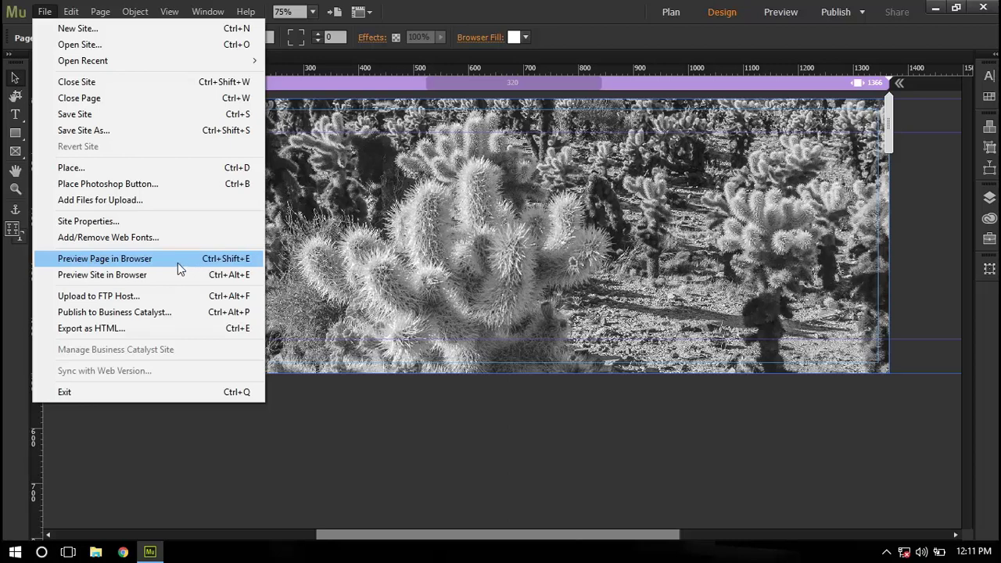
{"action": "left_click", "coordinate": [178, 263]}
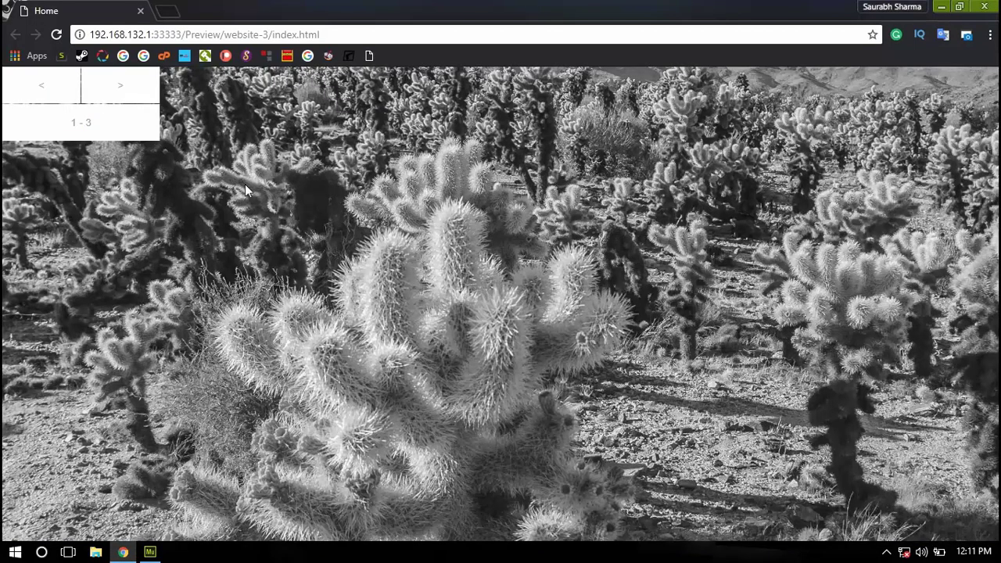
- Advance the preview slideshow through the road, Joshua tree and cactus images
{"action": "left_click", "coordinate": [145, 85]}
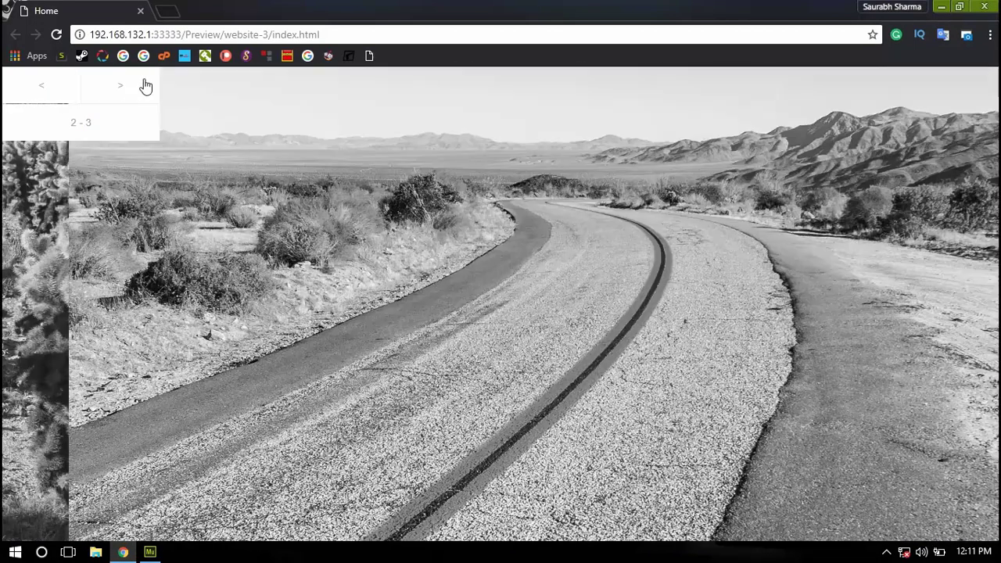
{"action": "left_click", "coordinate": [133, 87]}
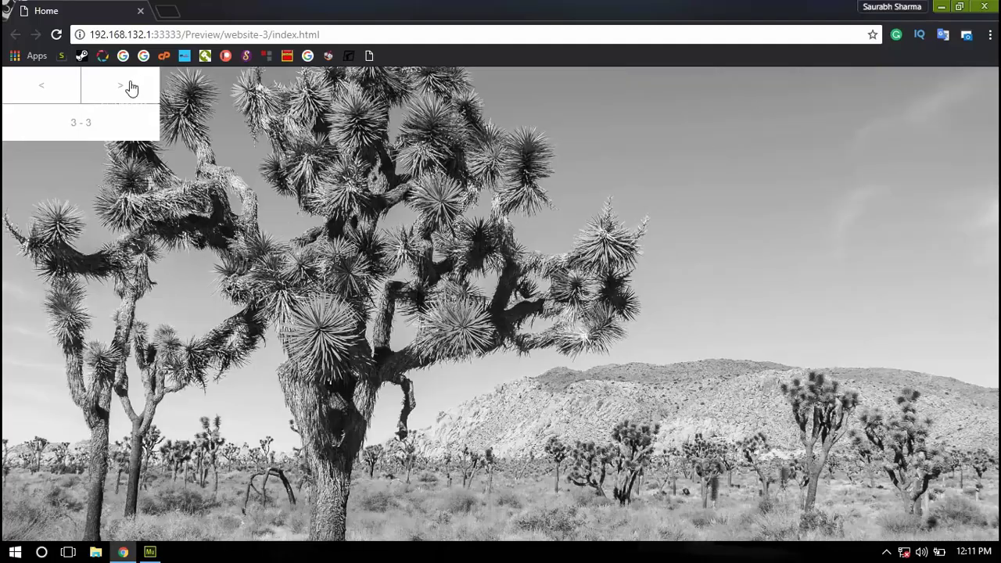
{"action": "left_click", "coordinate": [131, 89]}
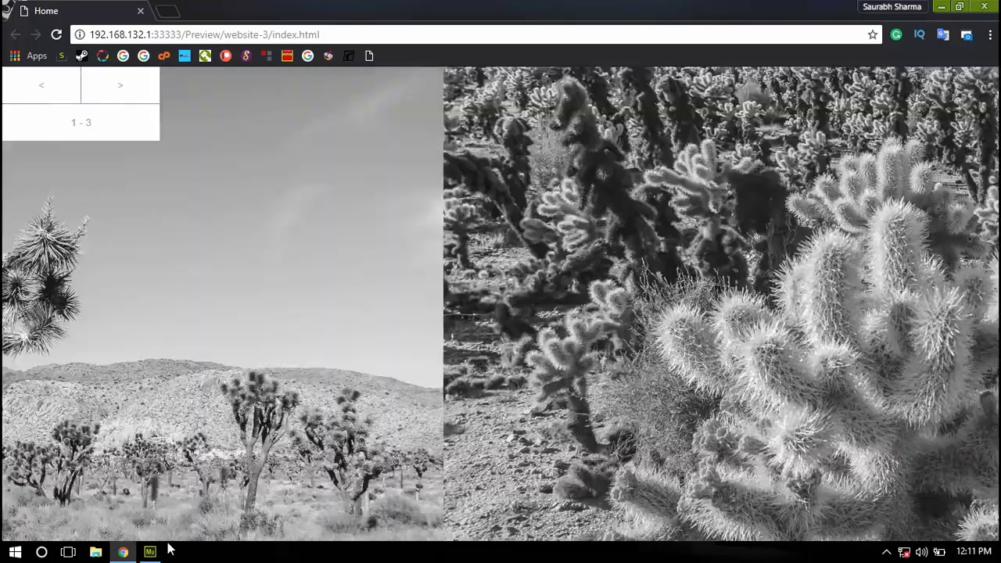
- Back in Muse, select the slideshow and show its options panel
{"action": "left_click", "coordinate": [153, 553]}
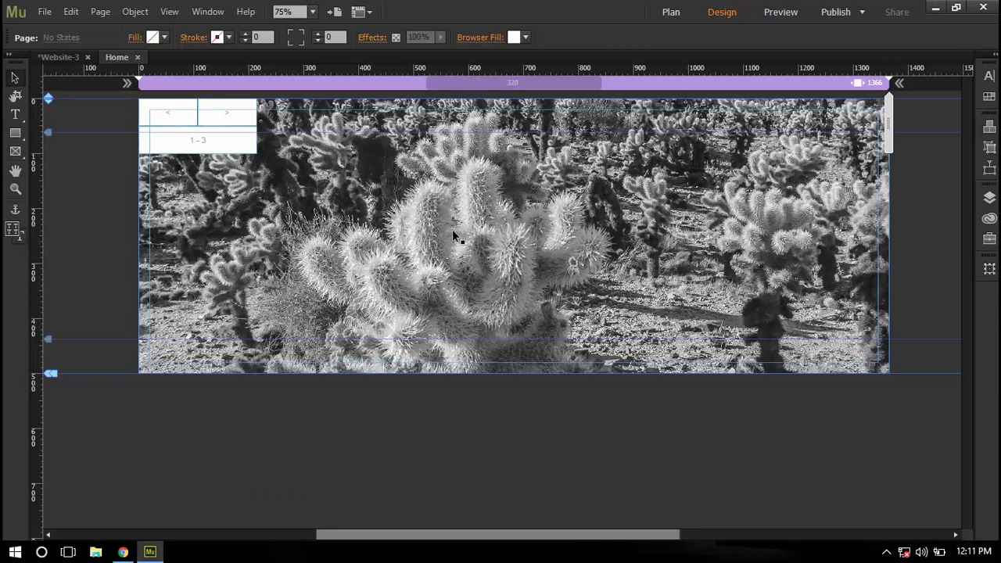
{"action": "left_click", "coordinate": [609, 239]}
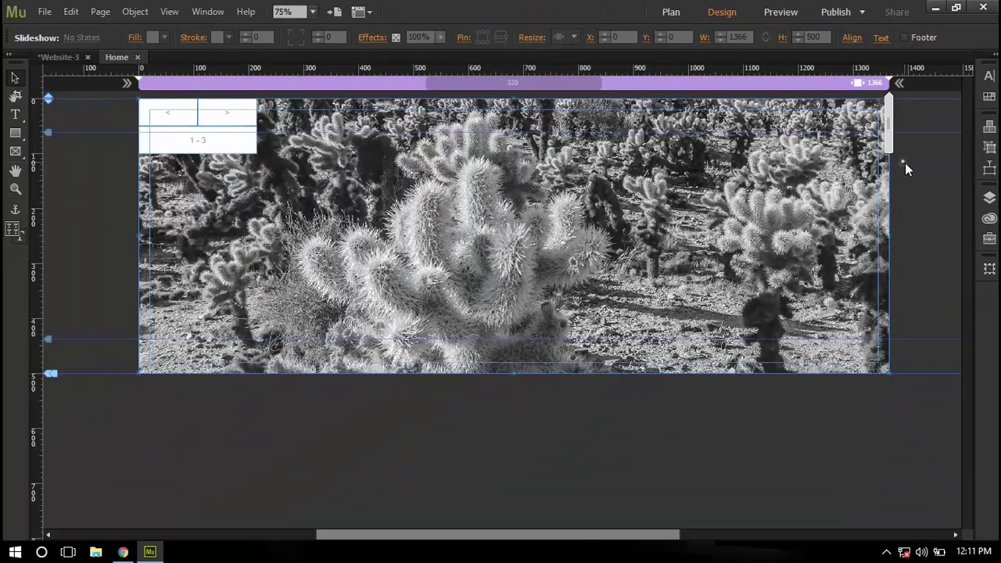
{"action": "left_click", "coordinate": [903, 164]}
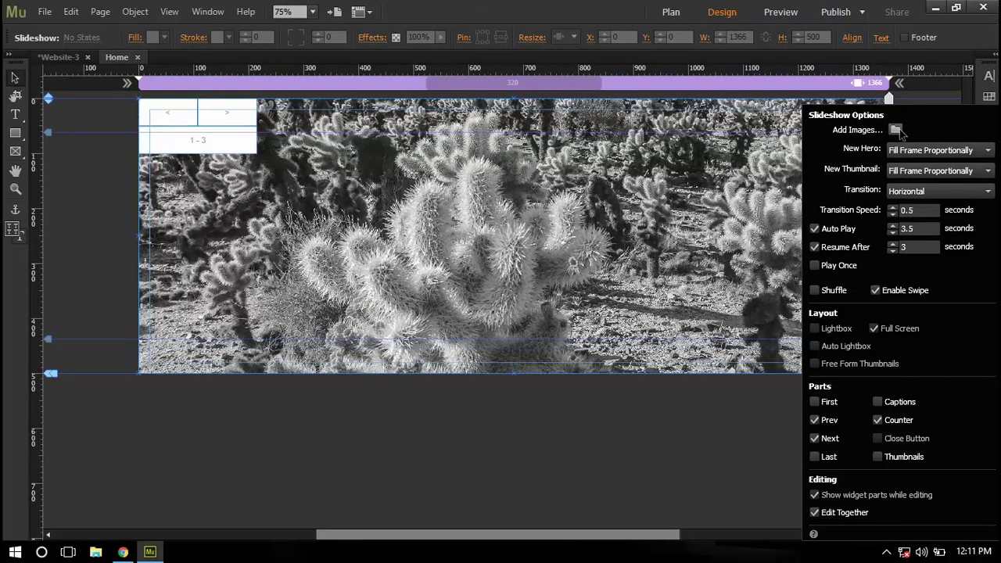
- Import the battlefield_4_sniper, zavod graveyard, call of duty and captain america wallpapers into the slideshow
{"action": "left_click", "coordinate": [896, 129]}
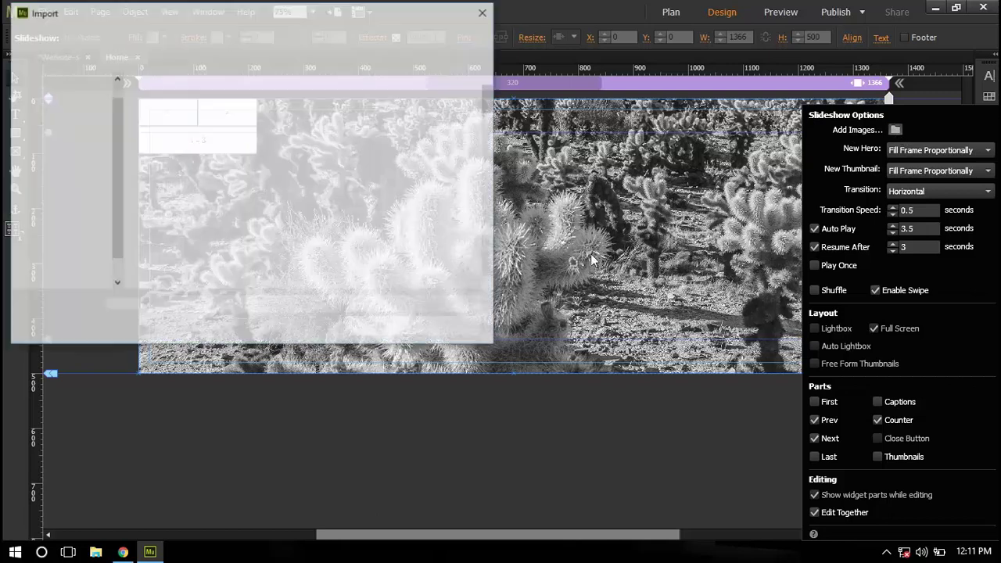
{"action": "left_click", "coordinate": [172, 223]}
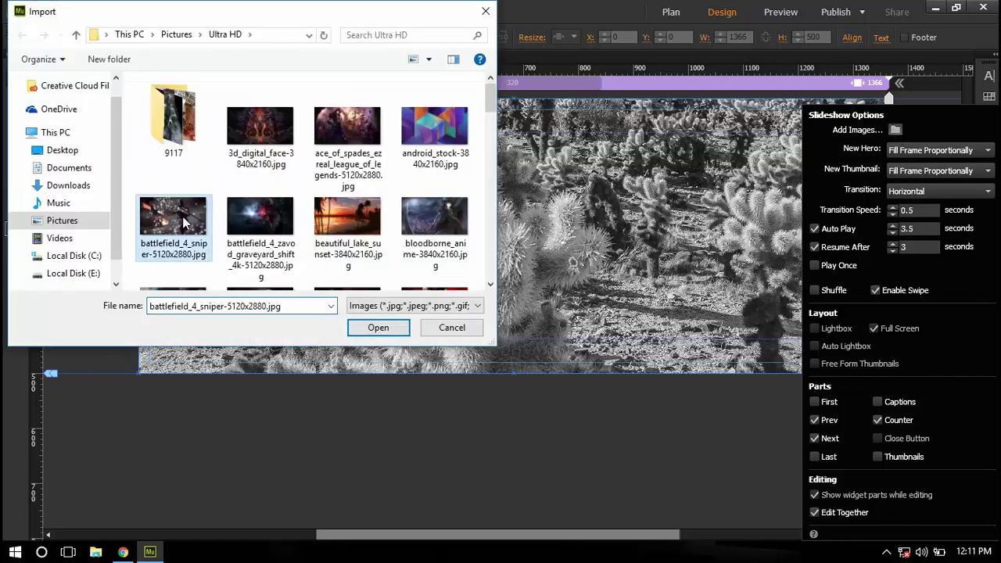
{"action": "left_click", "coordinate": [260, 223], "text": "ctrl"}
{"action": "scroll", "coordinate": [229, 238], "scroll_direction": "down", "scroll_amount": 2}
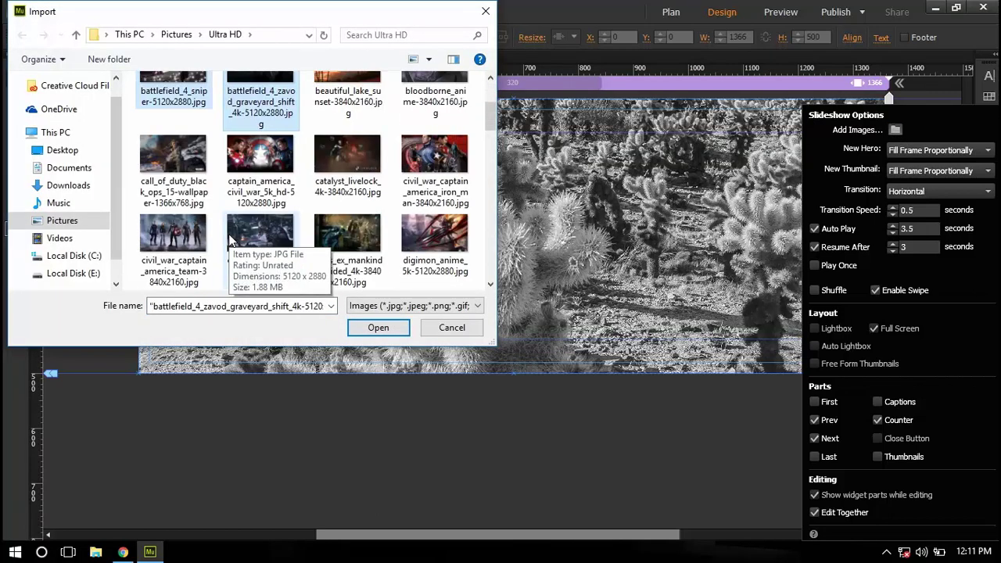
{"action": "left_click", "coordinate": [173, 168], "text": "ctrl"}
{"action": "left_click", "coordinate": [260, 168], "text": "ctrl"}
{"action": "left_click", "coordinate": [377, 327]}
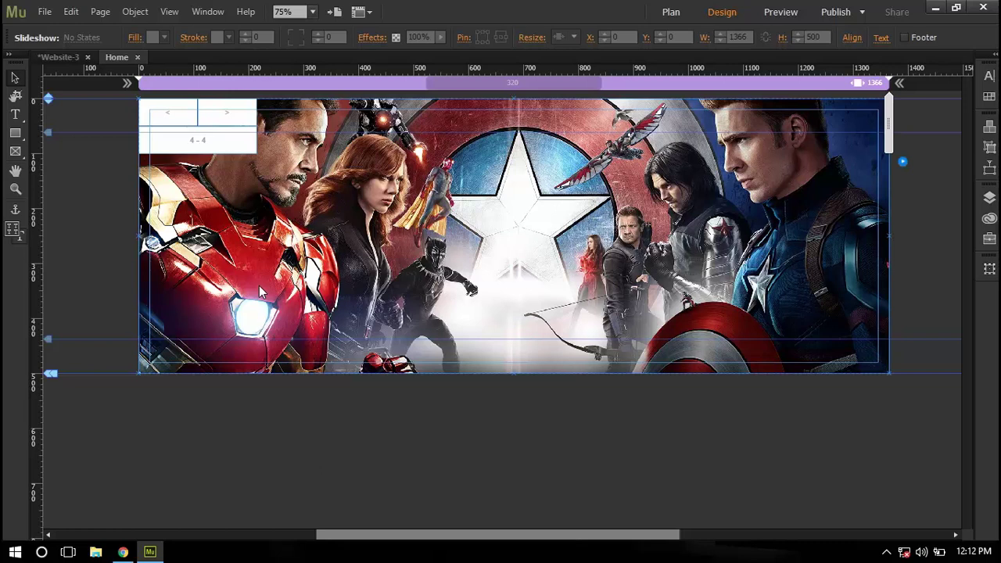
- Move the counter box aside, then disable the Counter part in the slideshow options
{"action": "left_click", "coordinate": [223, 142]}
{"action": "left_click_drag", "start_coordinate": [223, 143], "coordinate": [656, 223]}
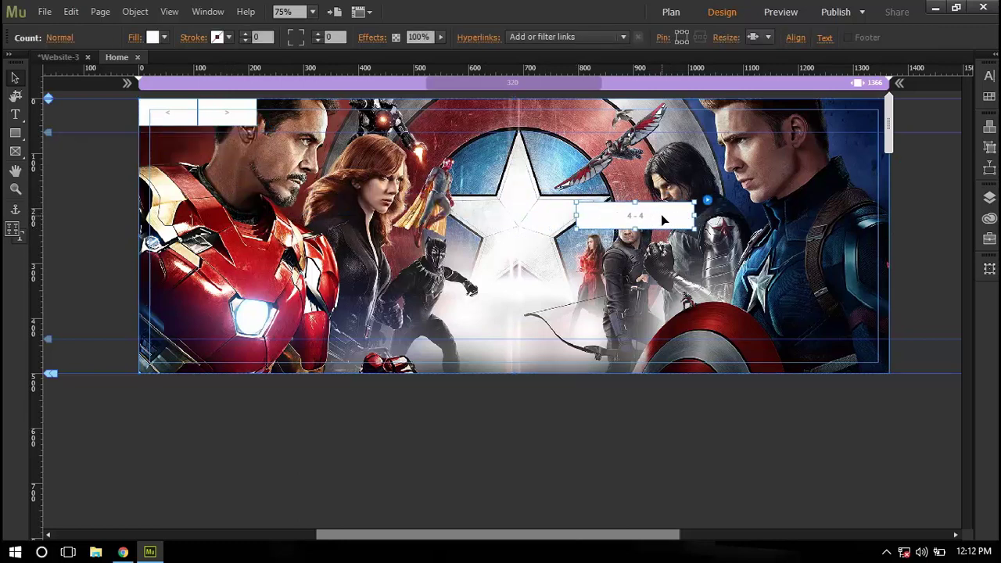
{"action": "left_click", "coordinate": [707, 202]}
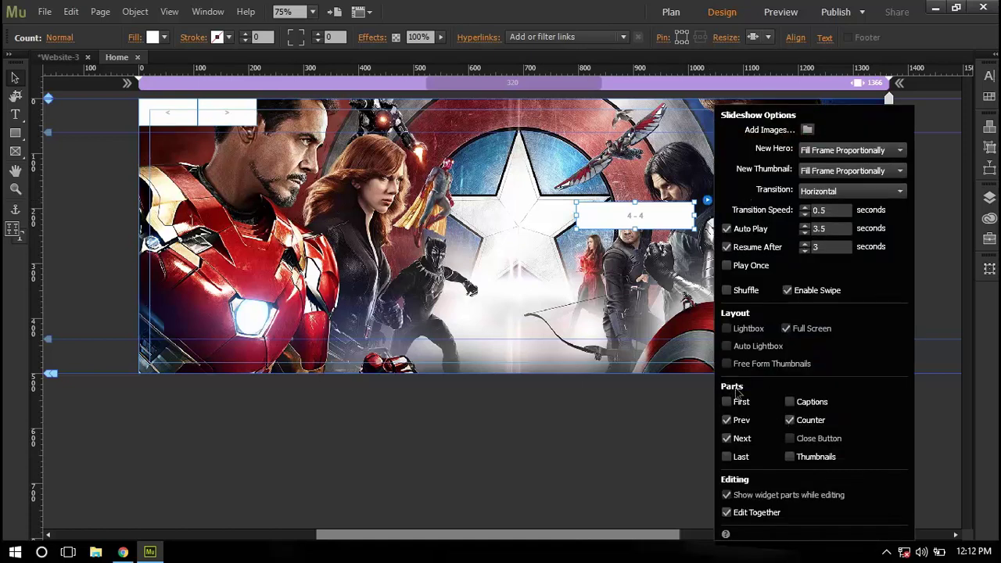
{"action": "left_click", "coordinate": [790, 421]}
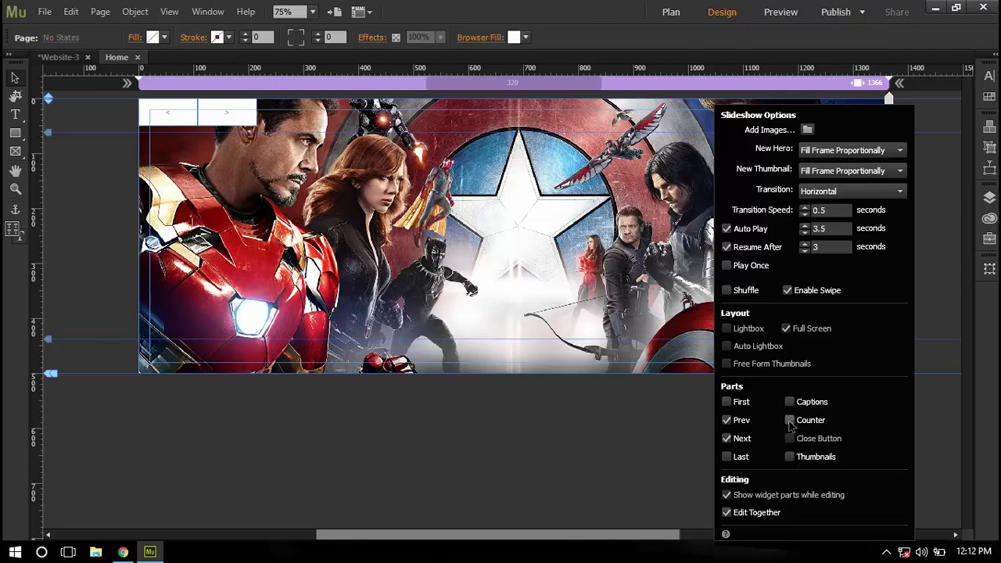
{"action": "left_click", "coordinate": [669, 435]}
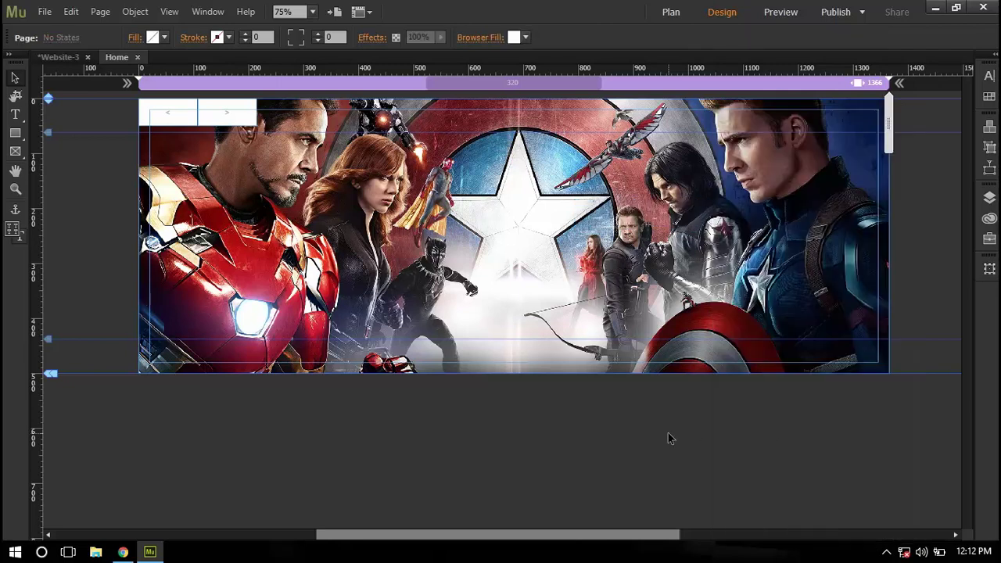
- Move the next button to the right edge and the previous button to mid-height on the left
{"action": "left_click", "coordinate": [225, 117]}
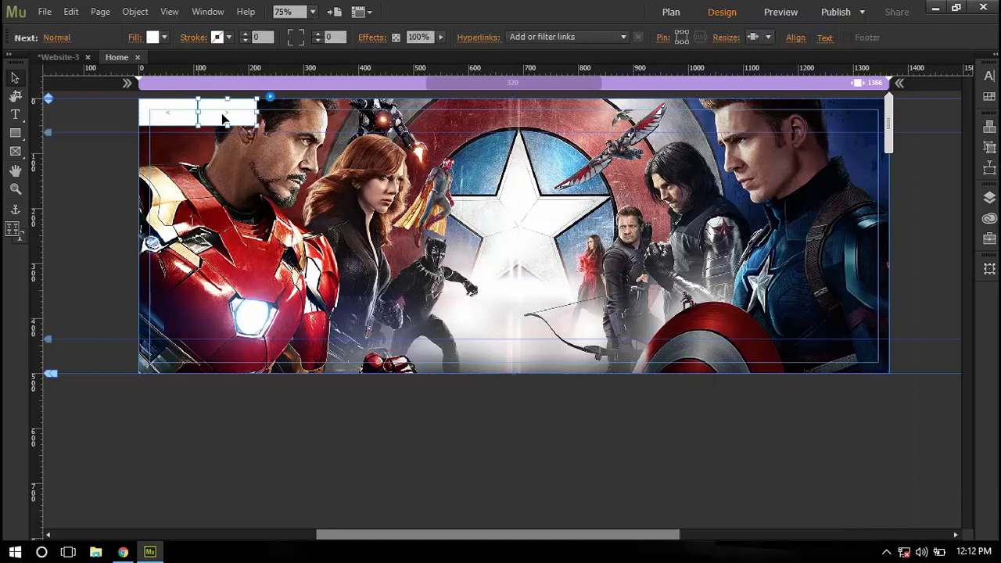
{"action": "left_click_drag", "start_coordinate": [223, 117], "coordinate": [855, 239]}
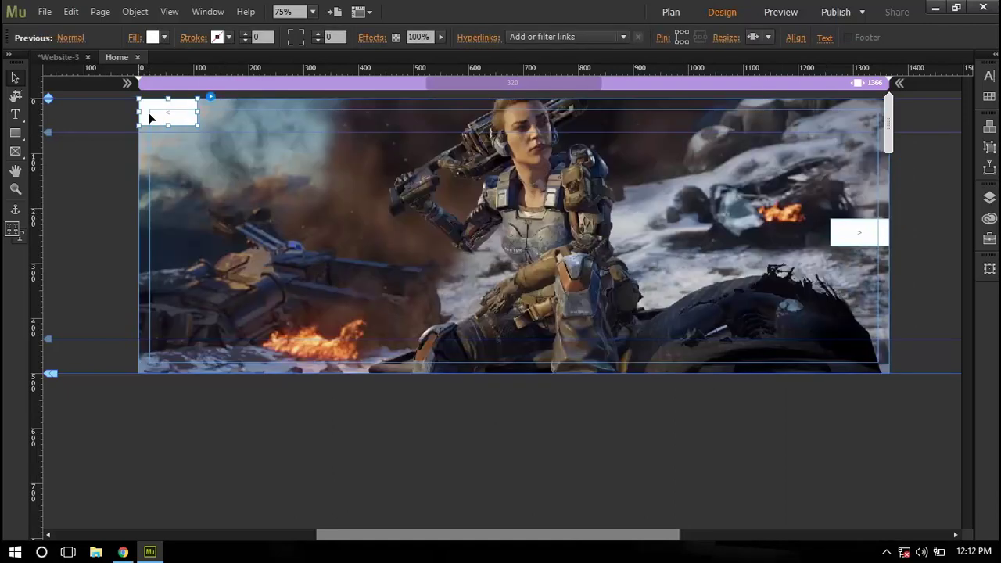
{"action": "left_click", "coordinate": [186, 118]}
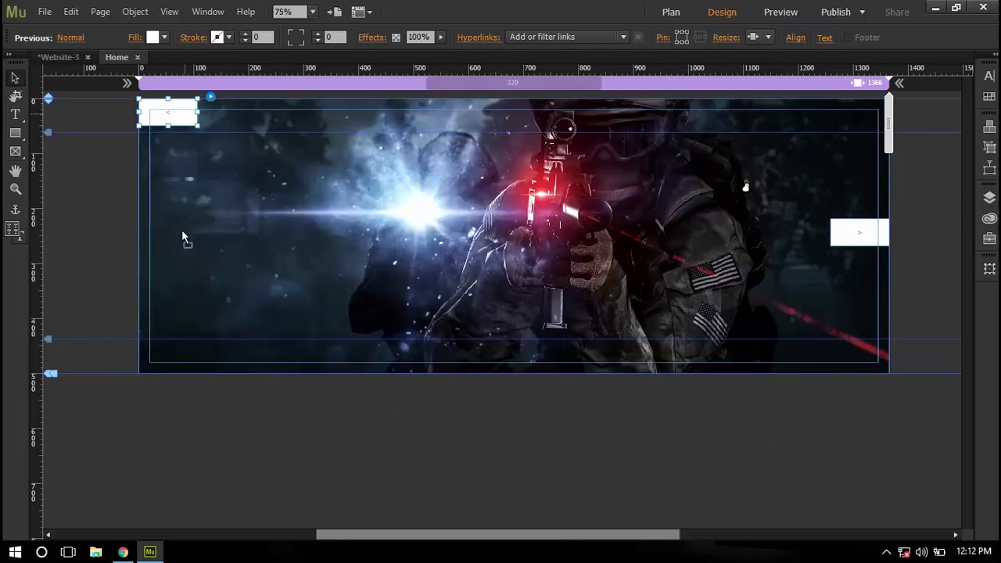
{"action": "left_click_drag", "start_coordinate": [188, 121], "coordinate": [188, 242]}
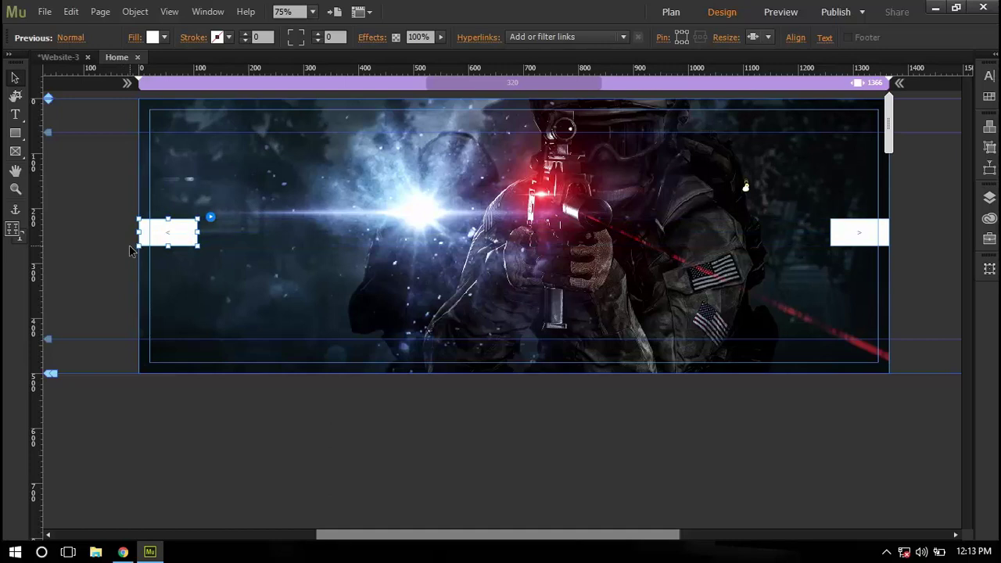
{"action": "left_click", "coordinate": [116, 238]}
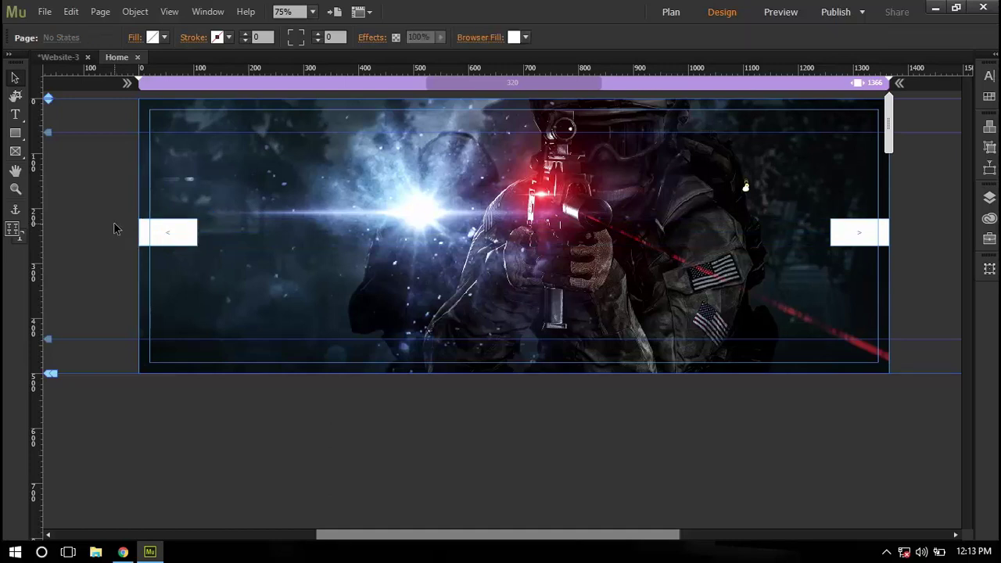
- Preview with Ctrl+Shift+E, step the slideshow forward twice, and close the older preview tab
{"action": "key", "text": "ctrl+shift+e"}
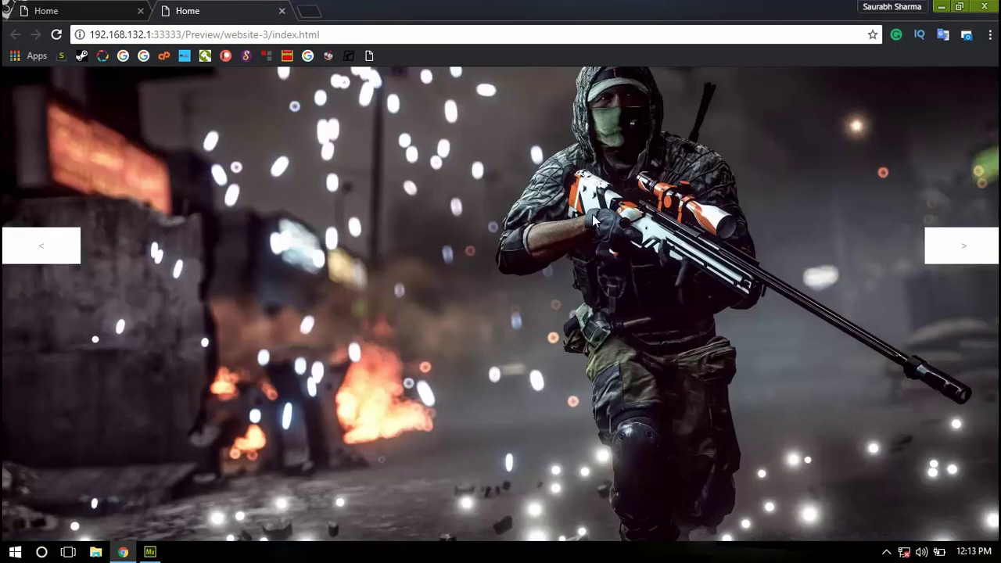
{"action": "left_click", "coordinate": [946, 262]}
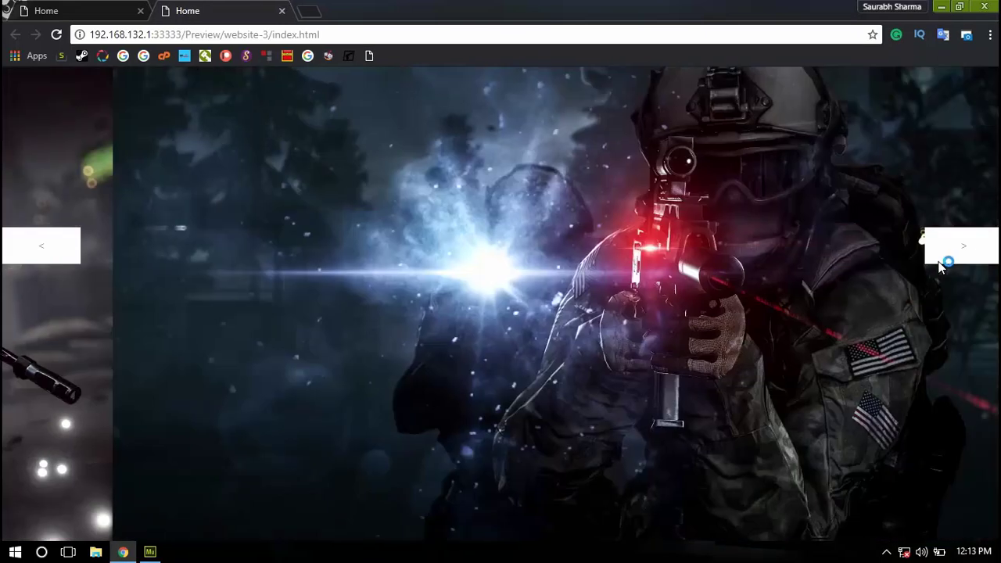
{"action": "left_click", "coordinate": [965, 257]}
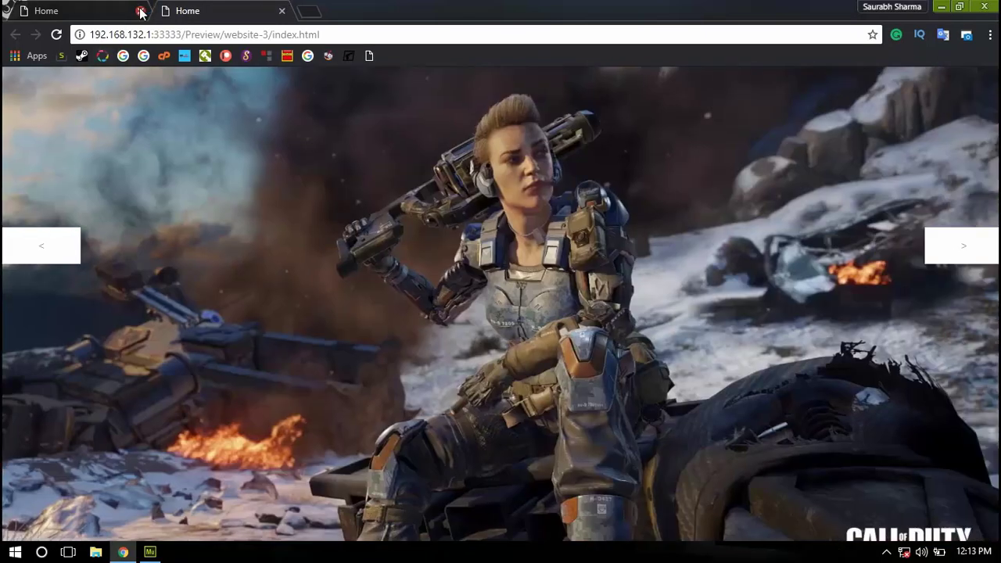
{"action": "left_click", "coordinate": [140, 11]}
- Select the slideshow's Next button and fill the arrow buttons with dark navy
{"action": "left_click", "coordinate": [150, 551]}
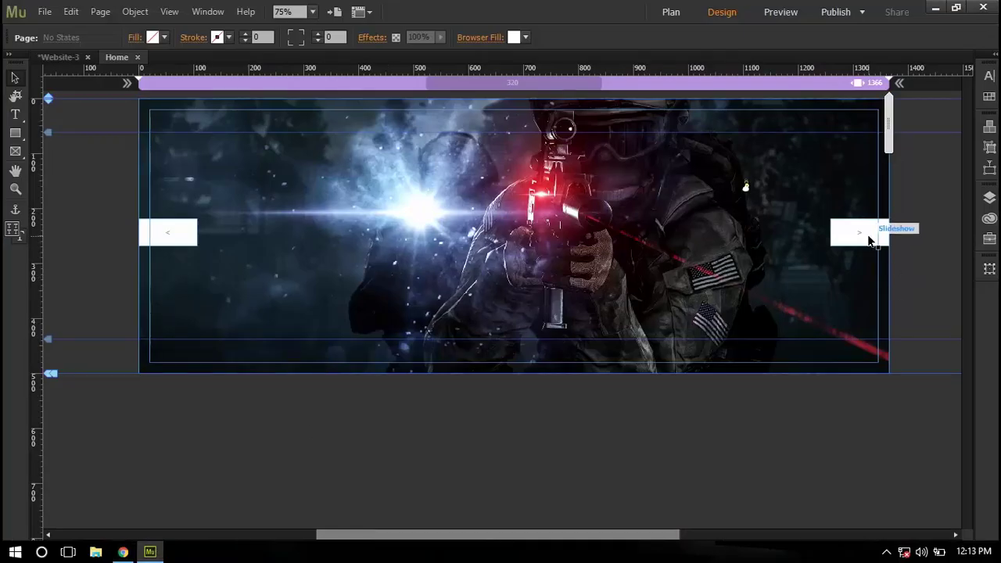
{"action": "left_click", "coordinate": [870, 241]}
{"action": "left_click", "coordinate": [863, 239]}
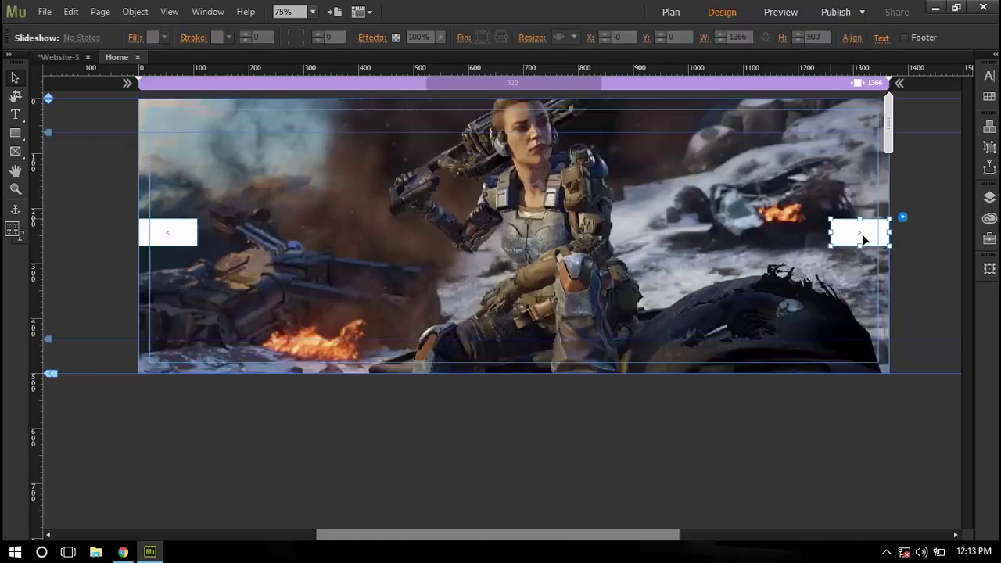
{"action": "left_click", "coordinate": [166, 36]}
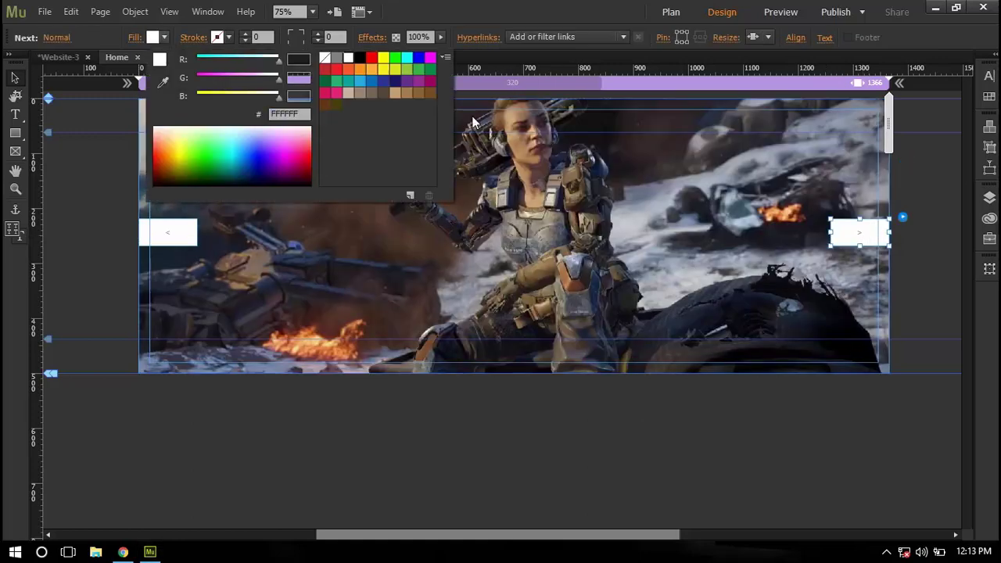
{"action": "left_click", "coordinate": [392, 81]}
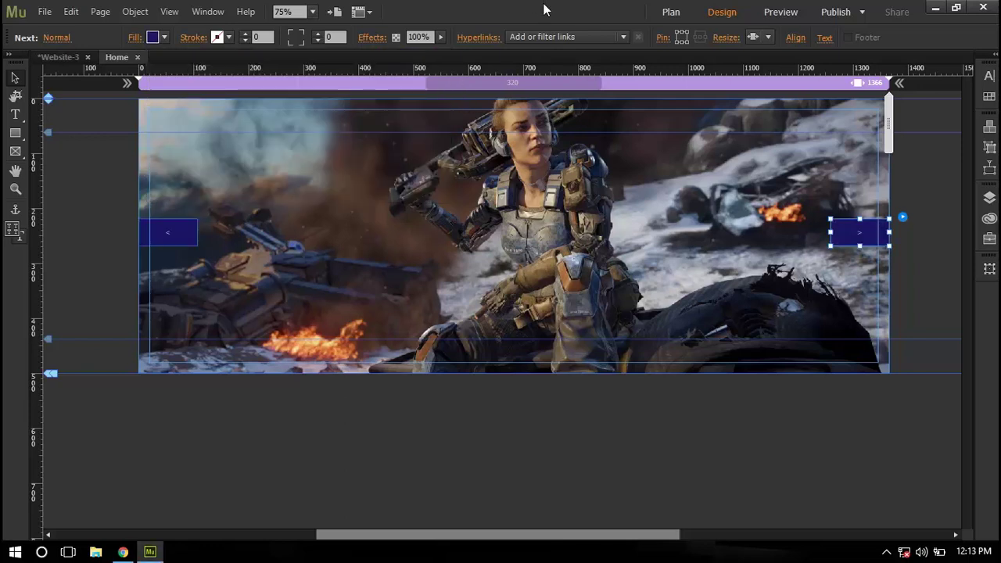
- Make the arrow text white and set its font to Pacifico
{"action": "left_click", "coordinate": [824, 38]}
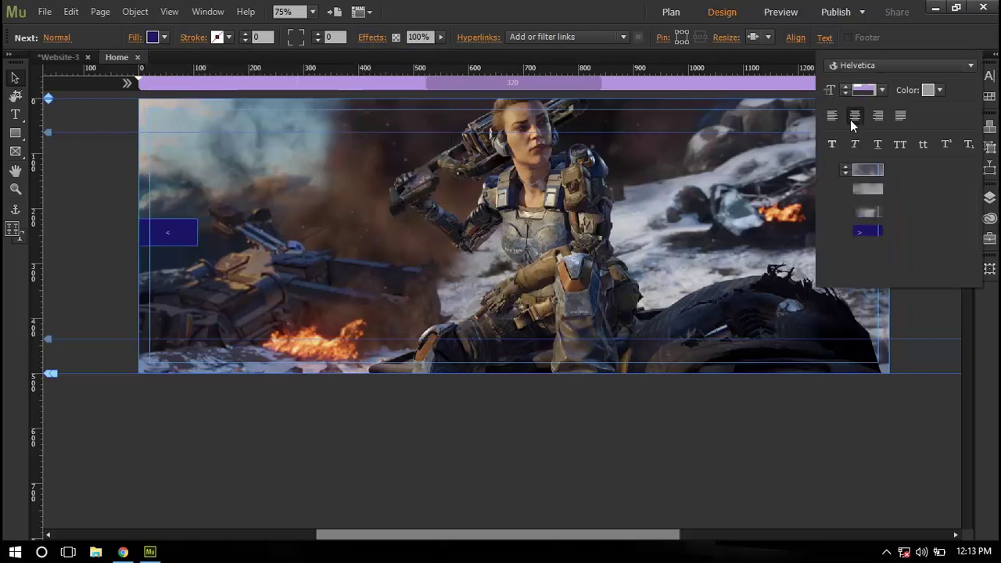
{"action": "left_click", "coordinate": [935, 90]}
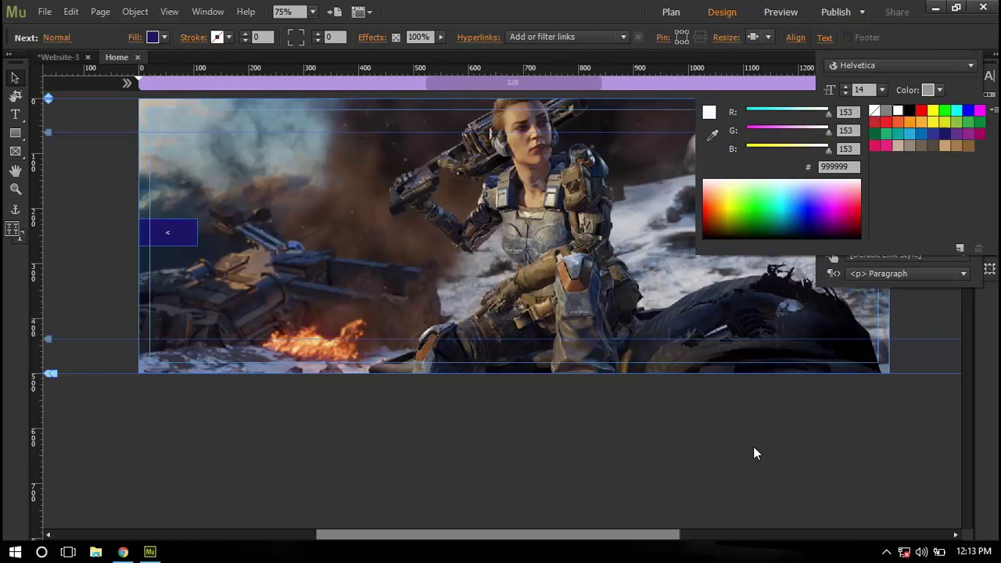
{"action": "left_click", "coordinate": [897, 110]}
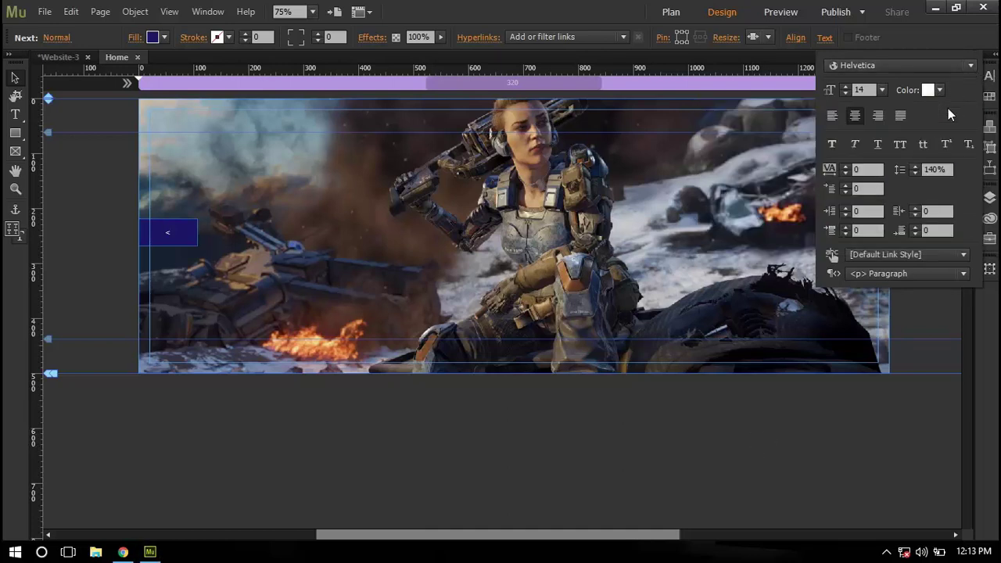
{"action": "left_click", "coordinate": [970, 65]}
{"action": "scroll", "coordinate": [840, 162], "scroll_direction": "up", "scroll_amount": 2}
{"action": "scroll", "coordinate": [844, 167], "scroll_direction": "down", "scroll_amount": 1}
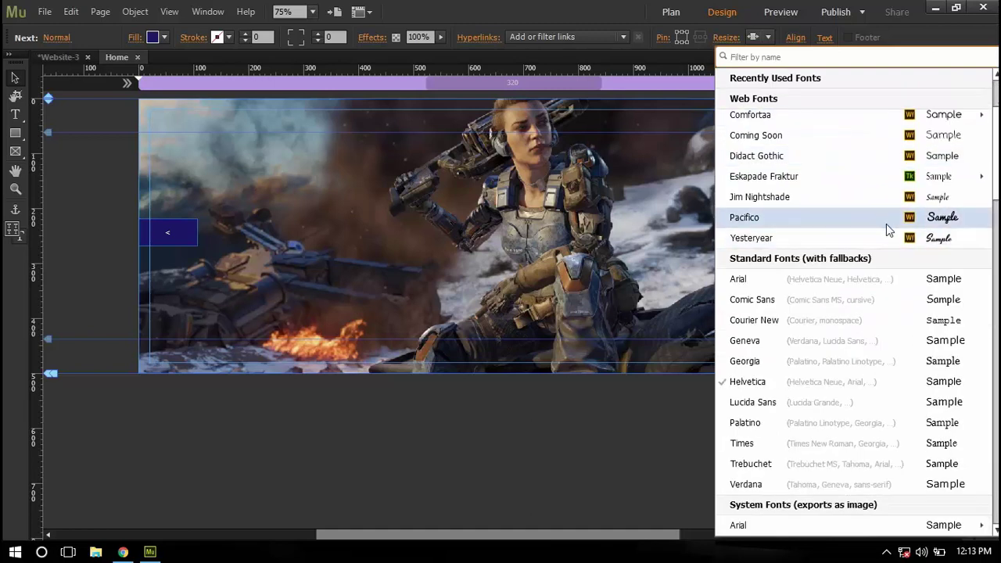
{"action": "left_click", "coordinate": [887, 219]}
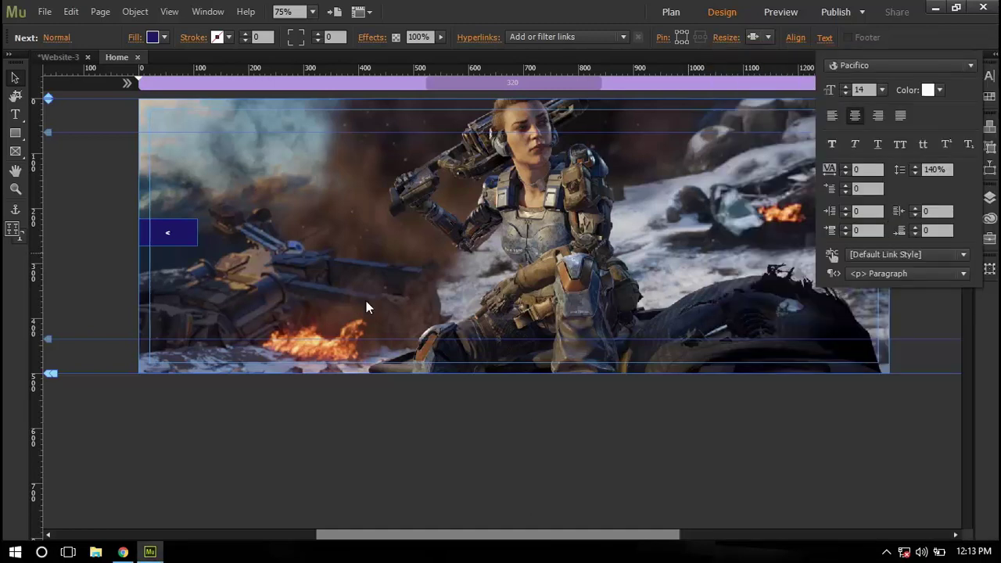
- Set the arrow font size to 30, then deselect the button
{"action": "left_click", "coordinate": [882, 89]}
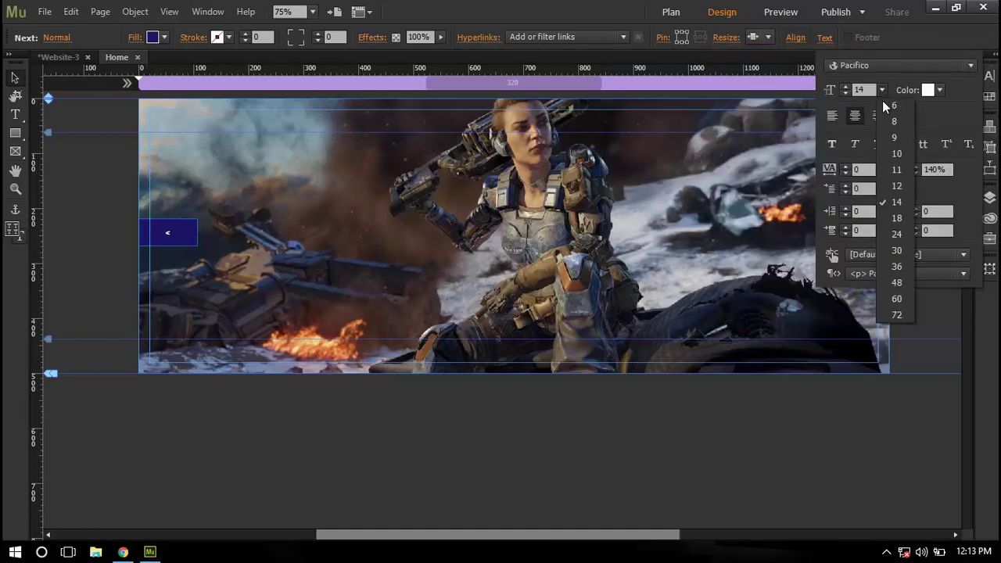
{"action": "left_click", "coordinate": [890, 262]}
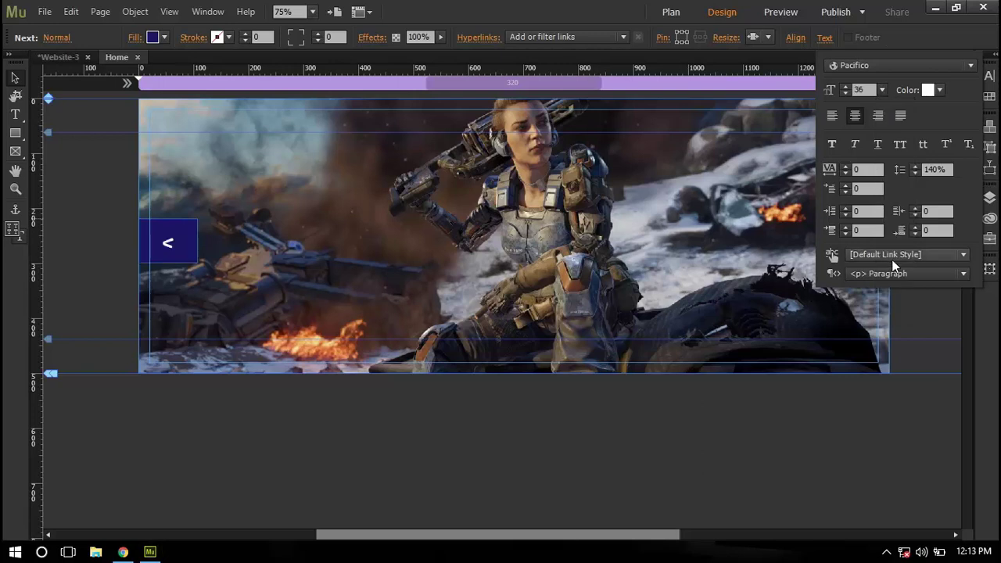
{"action": "left_click", "coordinate": [882, 90]}
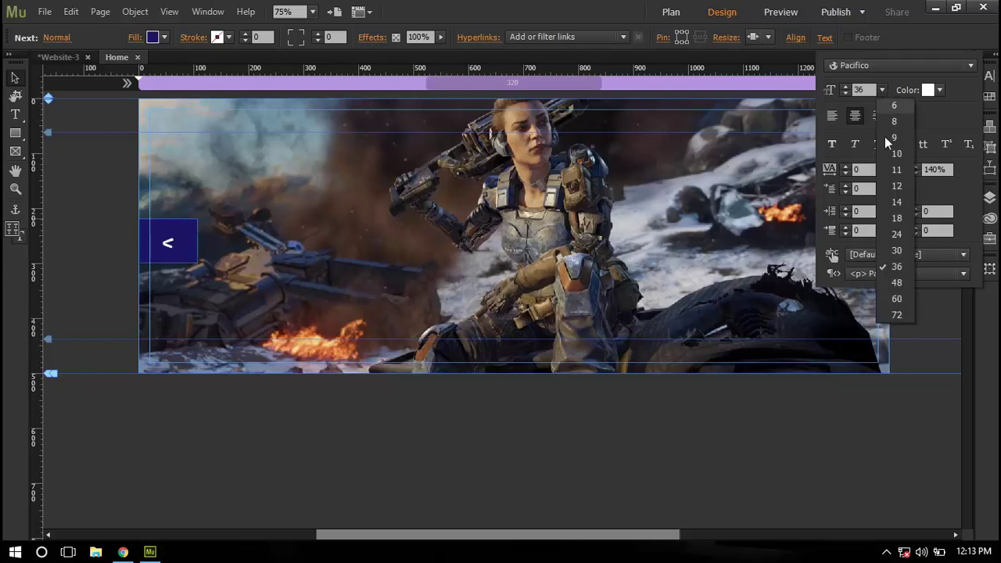
{"action": "left_click", "coordinate": [894, 249]}
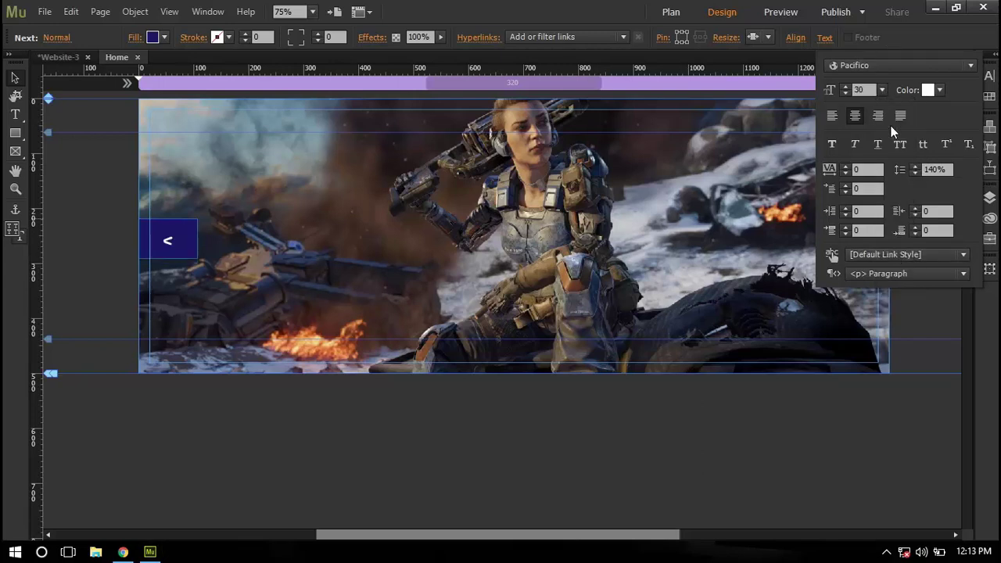
{"action": "key", "text": "Escape"}
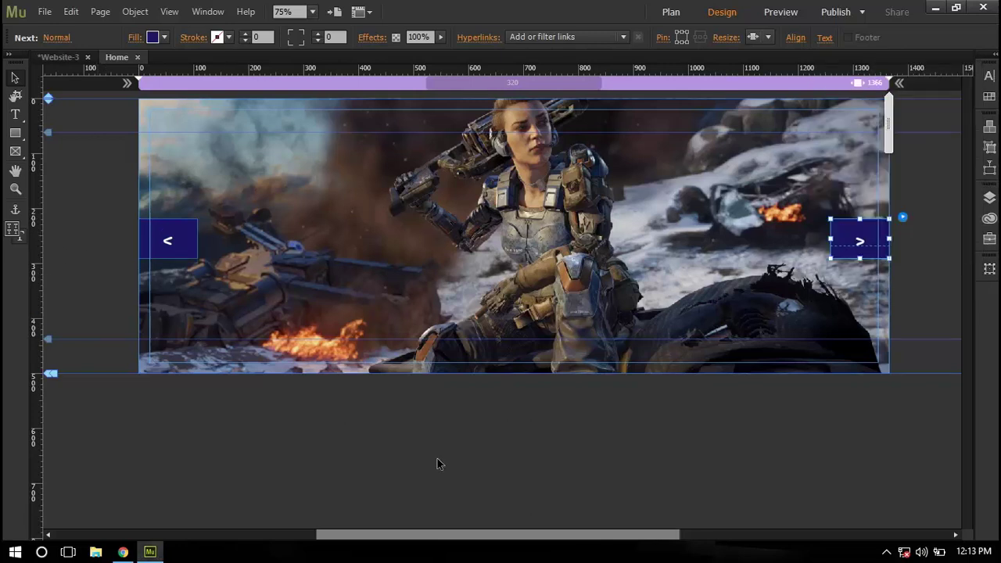
{"action": "left_click", "coordinate": [454, 473]}
- Preview the page in Chrome and advance the slideshow with the navy next arrow
{"action": "left_click", "coordinate": [45, 11]}
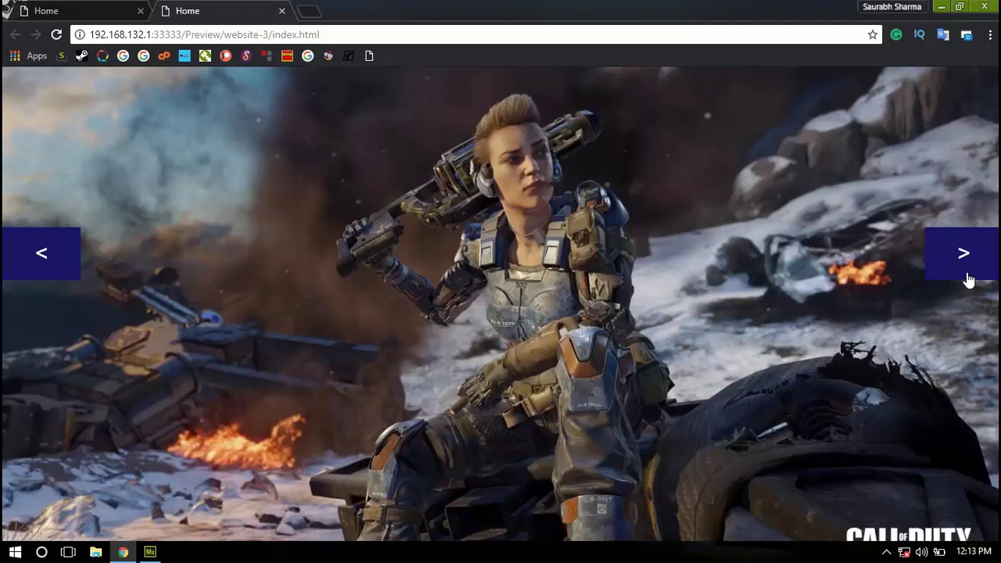
{"action": "left_click", "coordinate": [965, 278]}
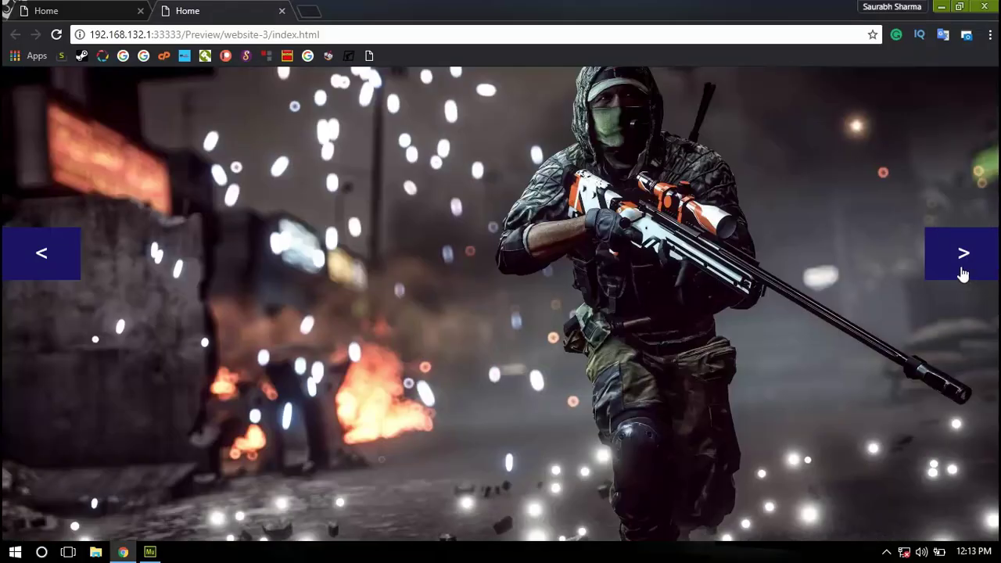
- Minimise the Chrome preview and then Muse to reveal the desktop
{"action": "left_click", "coordinate": [940, 6]}
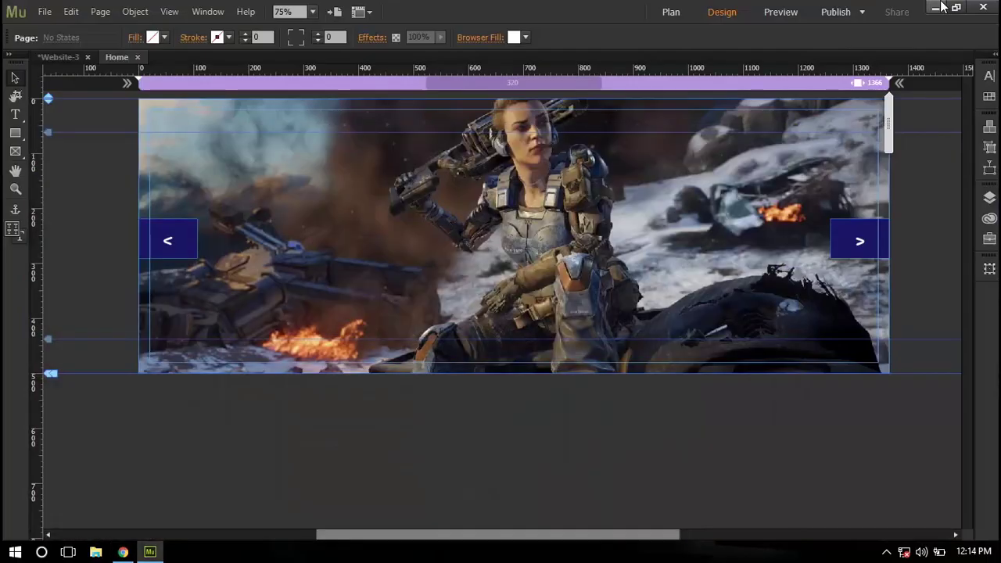
{"action": "left_click", "coordinate": [940, 6]}
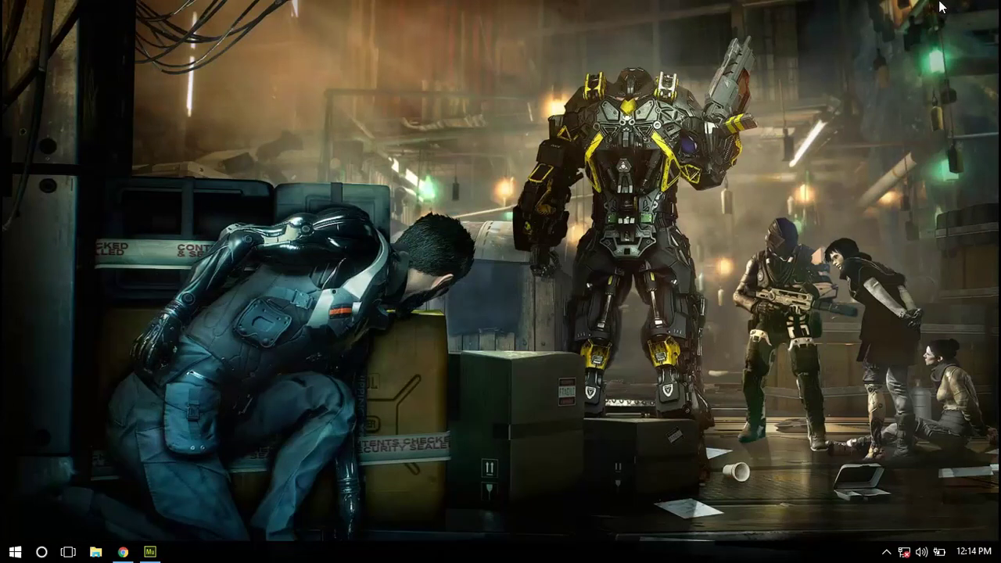